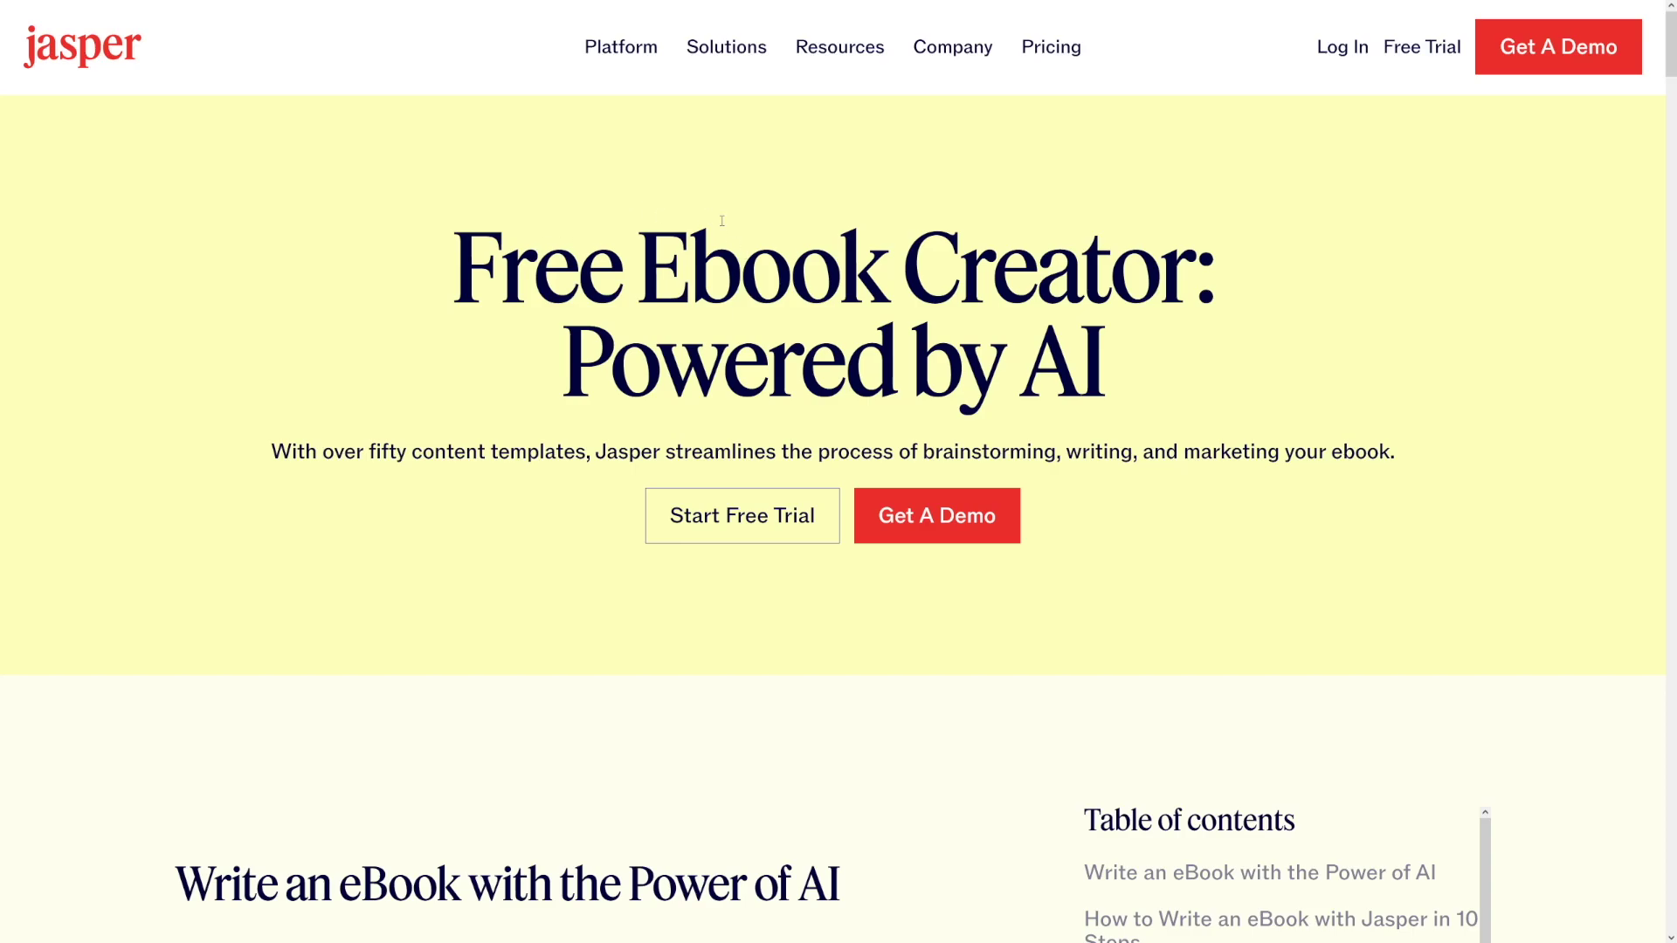
- Read through the article section on writing an eBook with Jasper in 10 steps, from brainstorming topics to sourcing imagery
scroll(872, 291, down, 10)
scroll(872, 290, down, 1)
scroll(872, 291, up, 1)
drag(173, 219, 1024, 262)
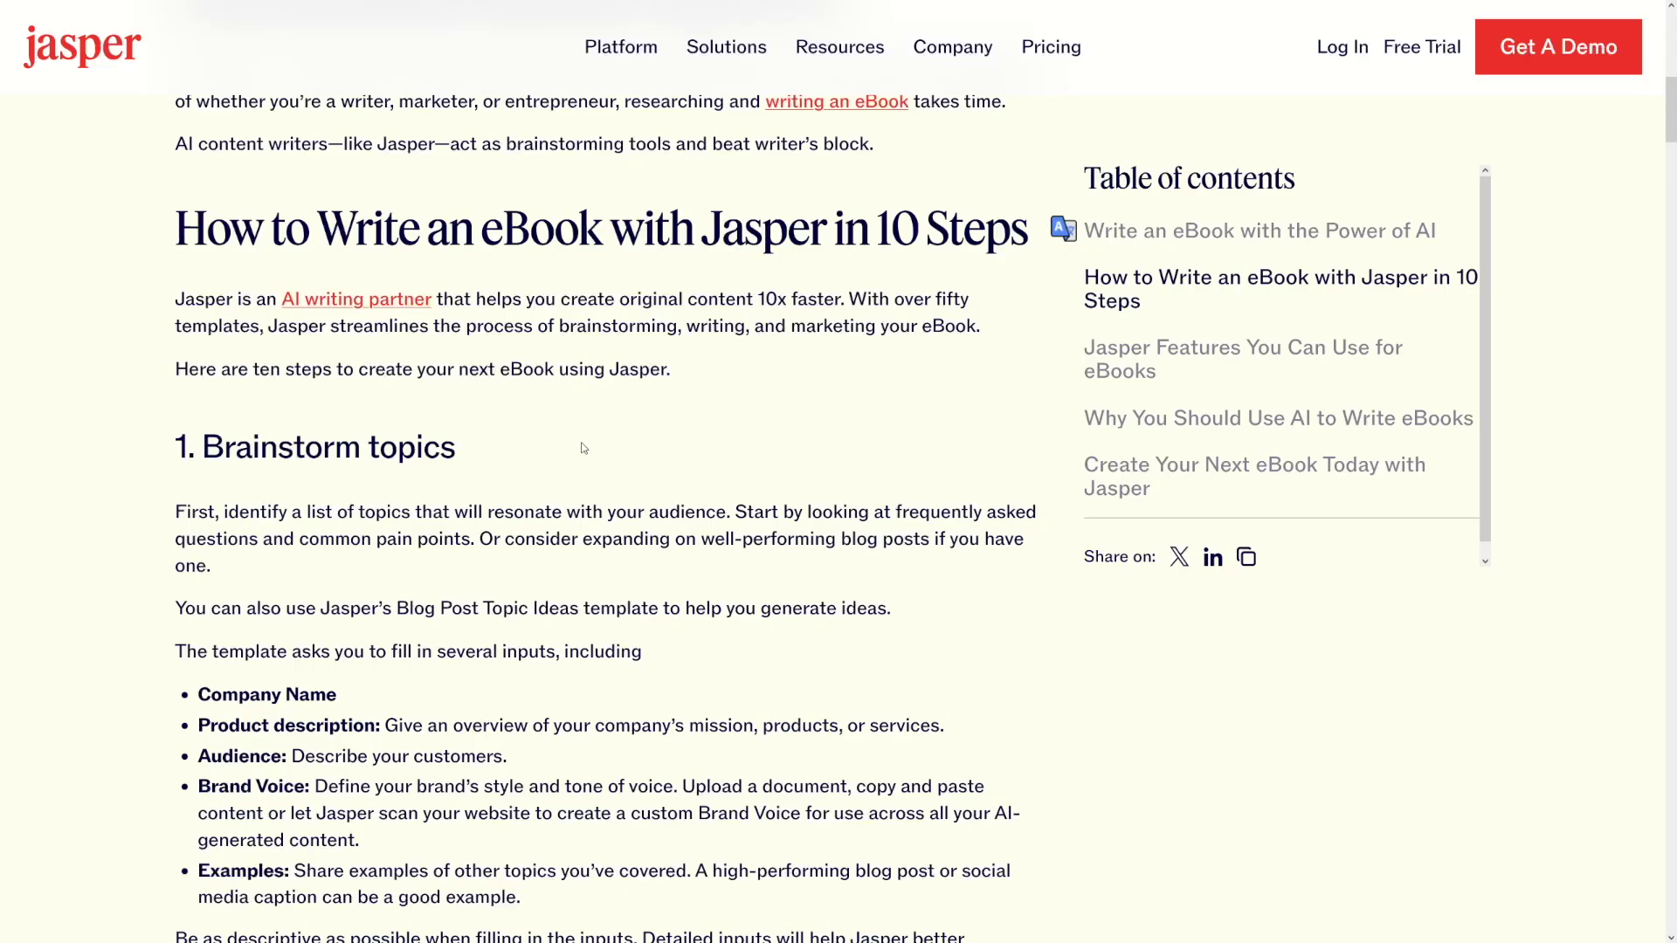
scroll(584, 447, down, 9)
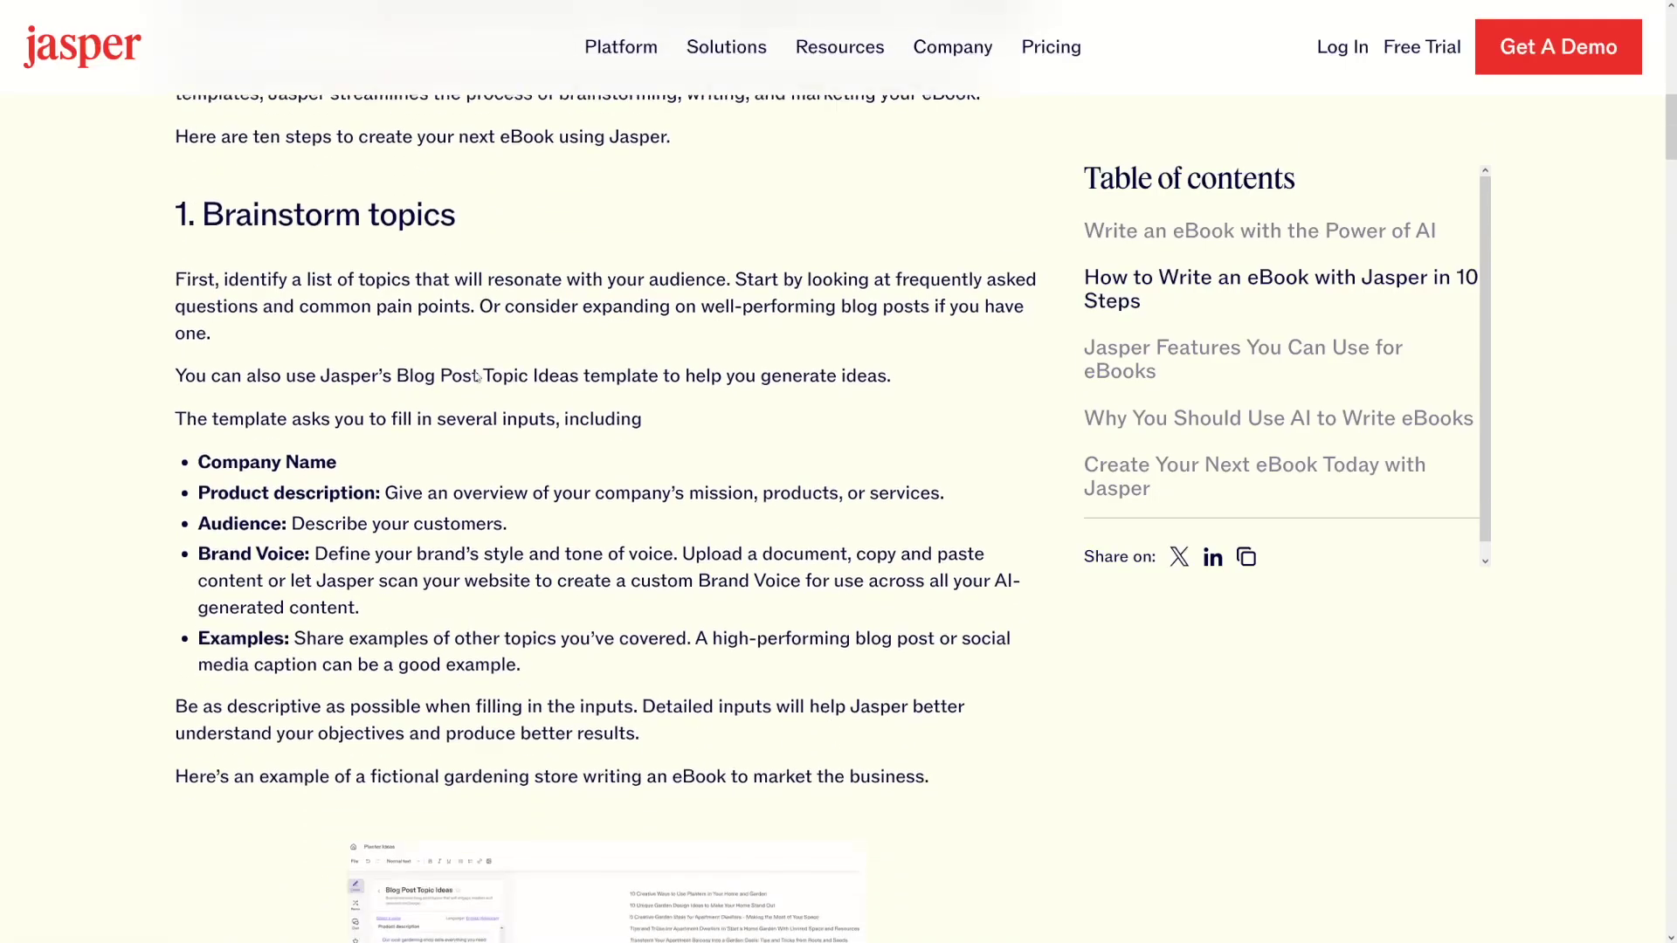
scroll(515, 402, down, 10)
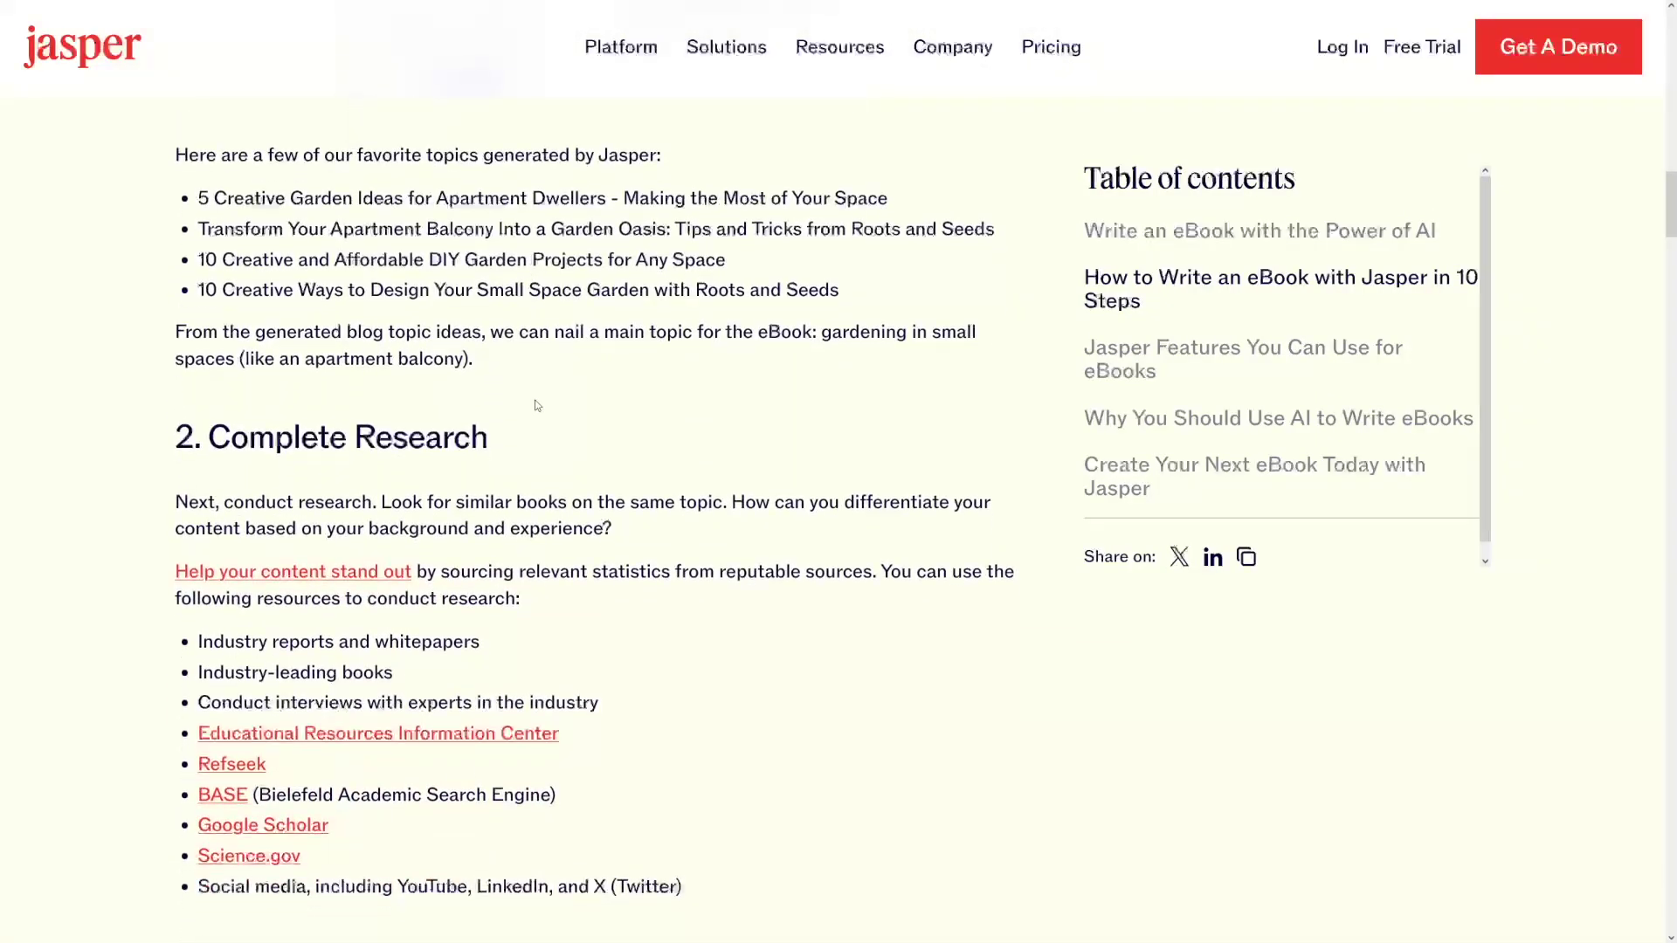
scroll(536, 405, down, 6)
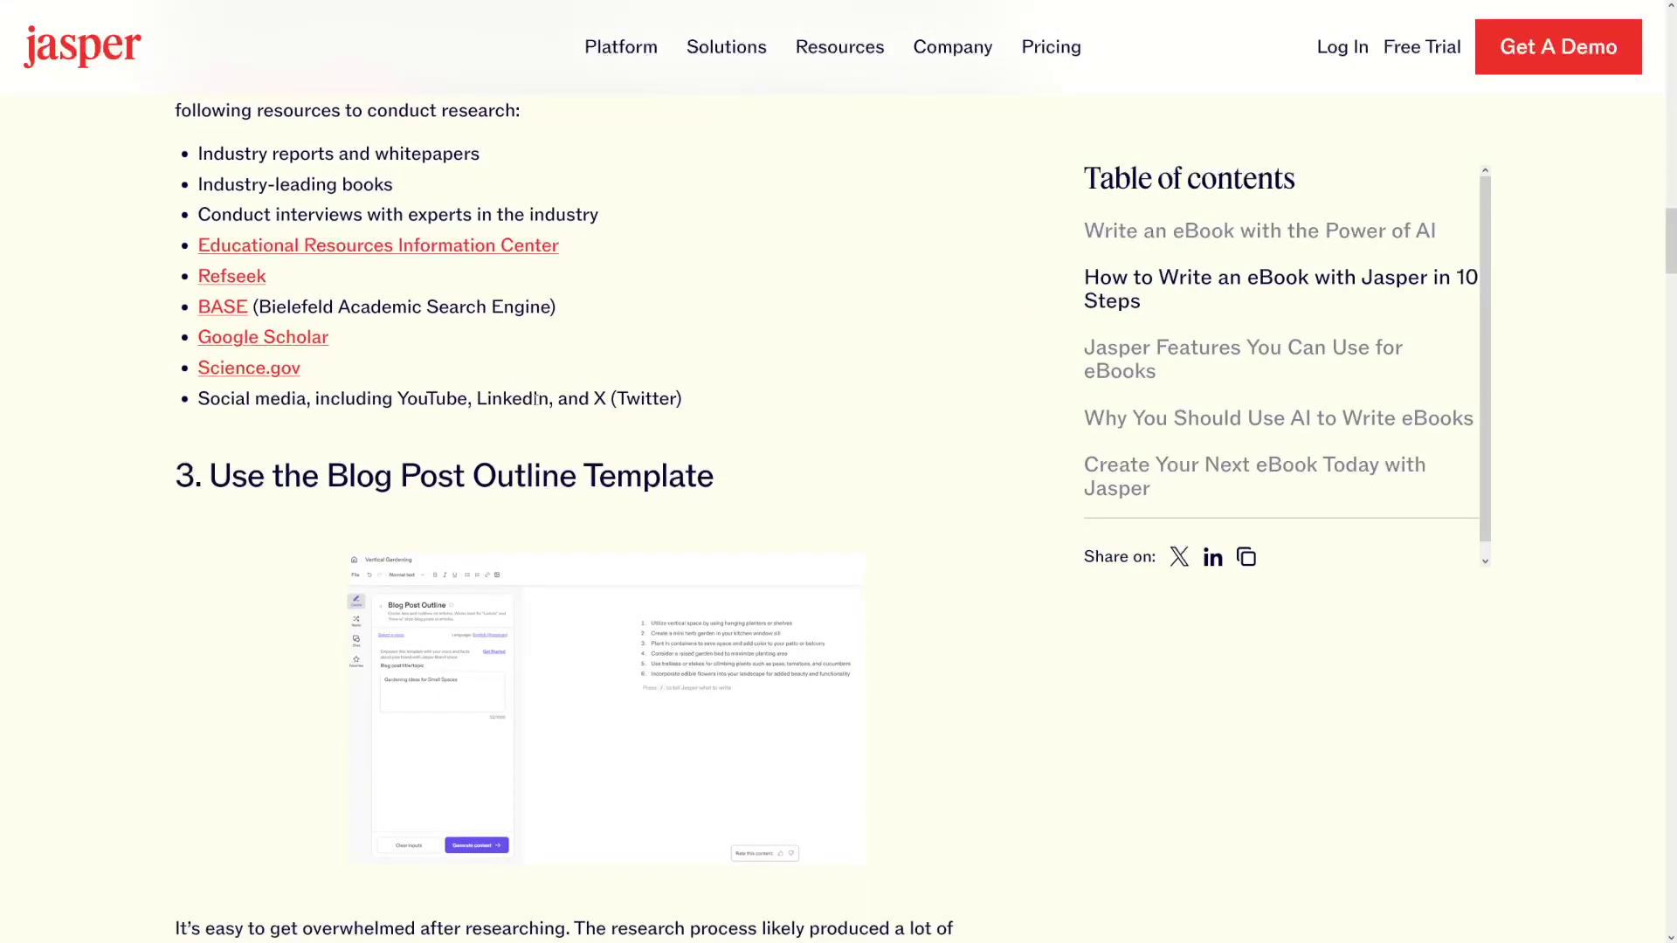
scroll(537, 405, down, 4)
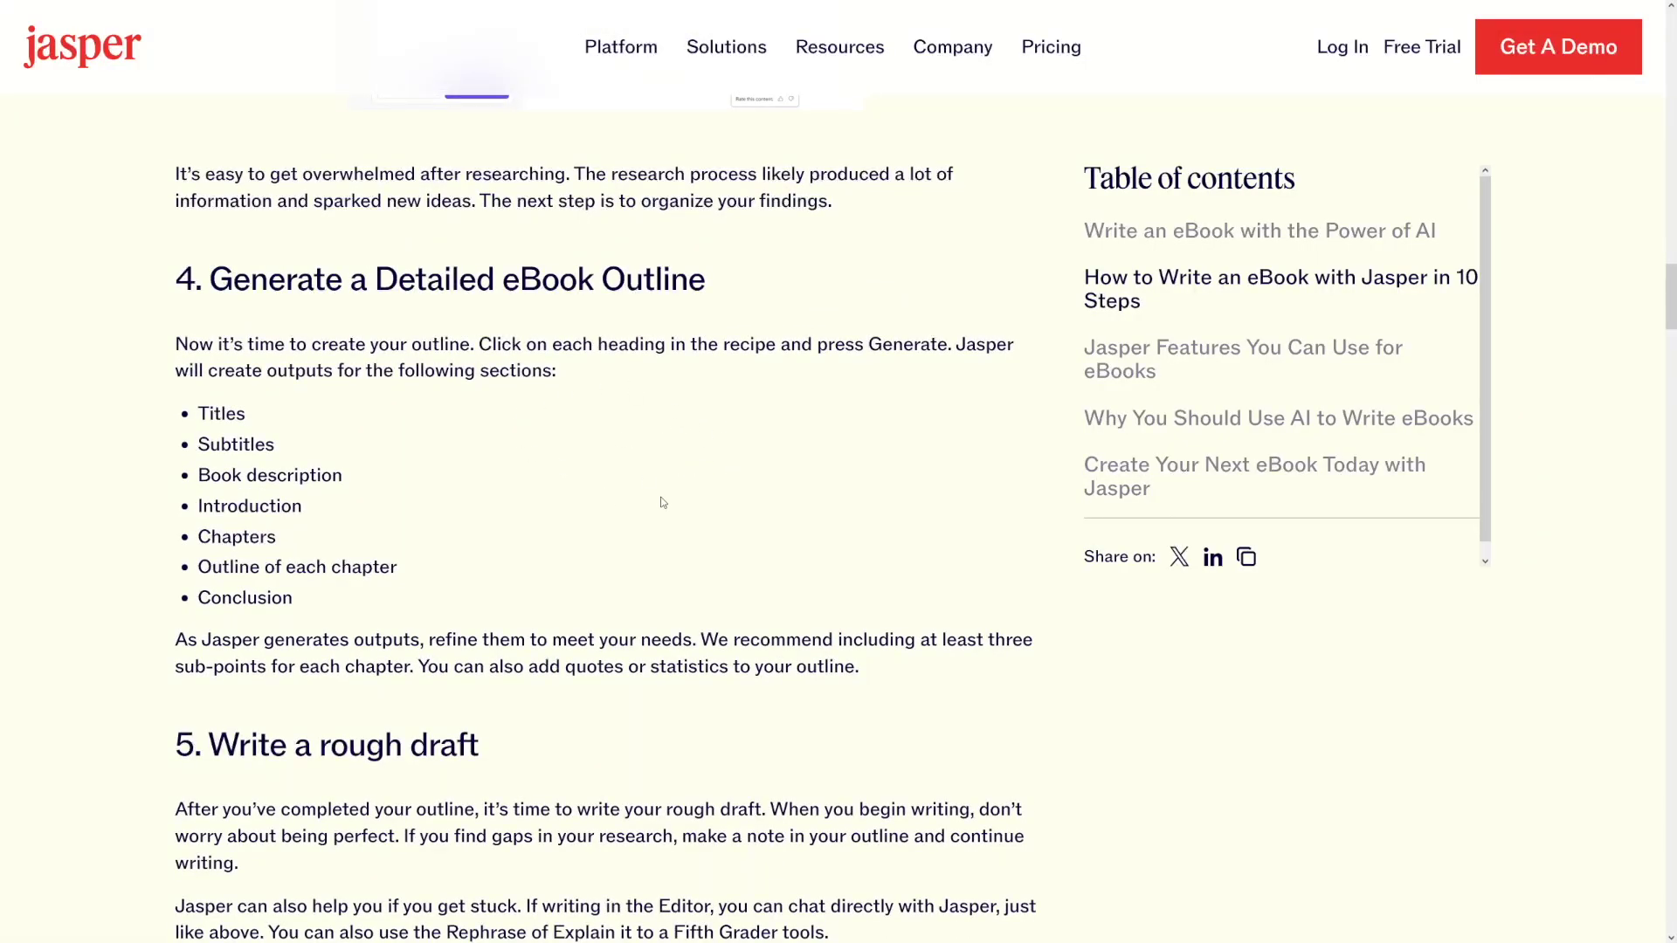
scroll(682, 472, down, 1)
scroll(681, 472, down, 16)
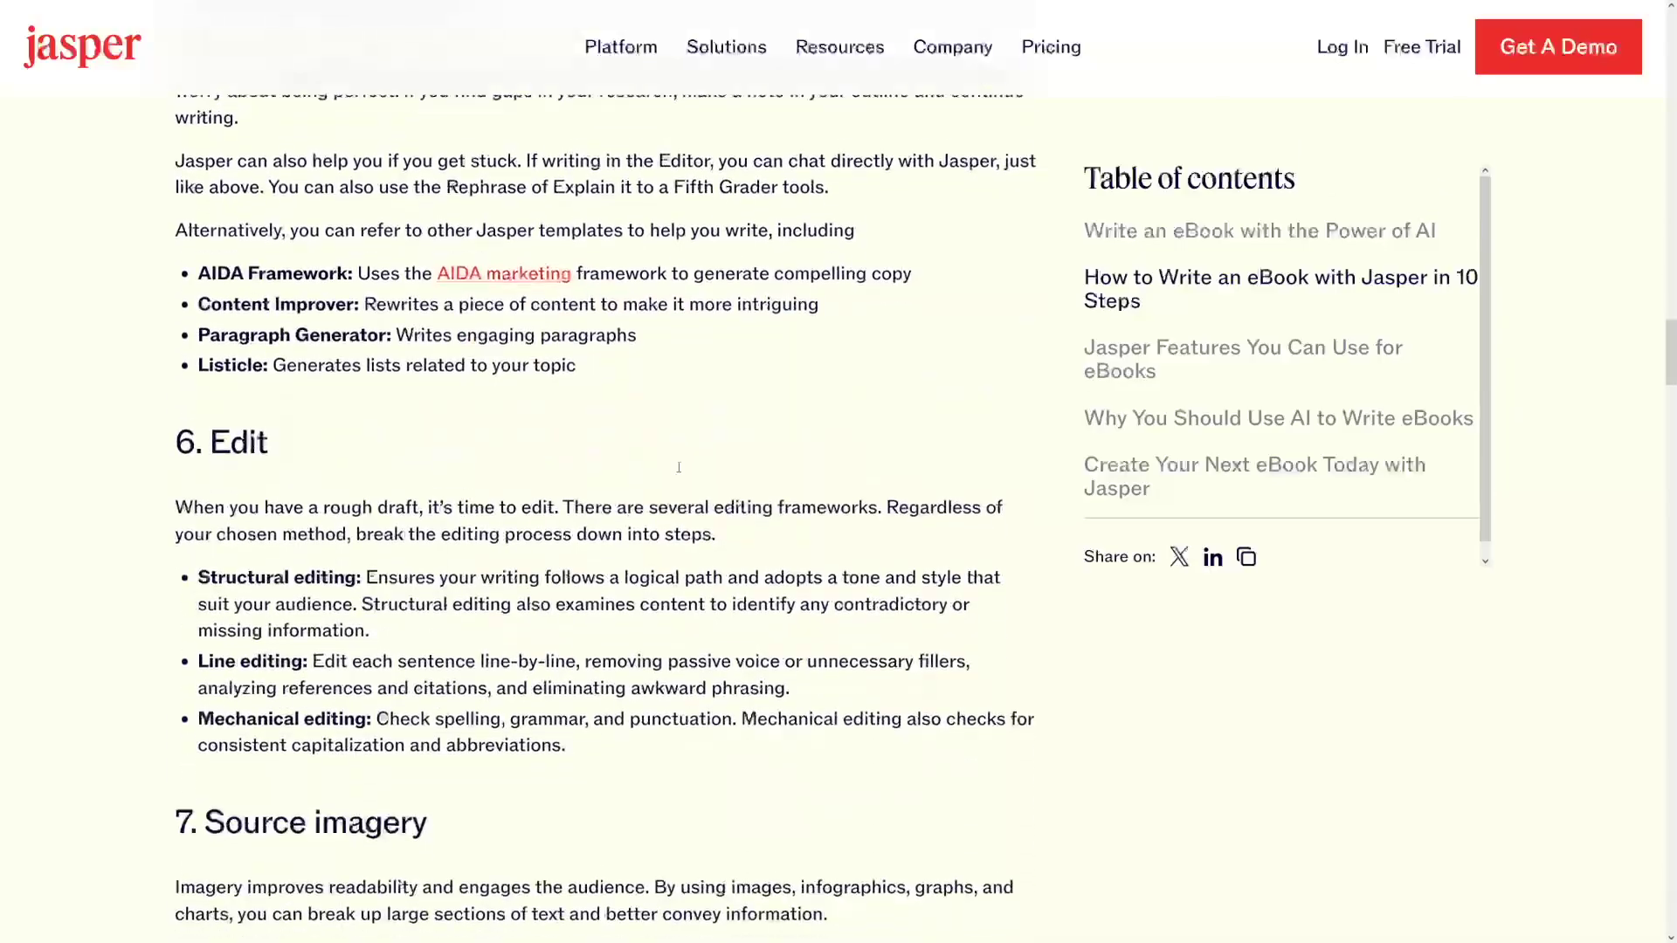
scroll(682, 473, down, 3)
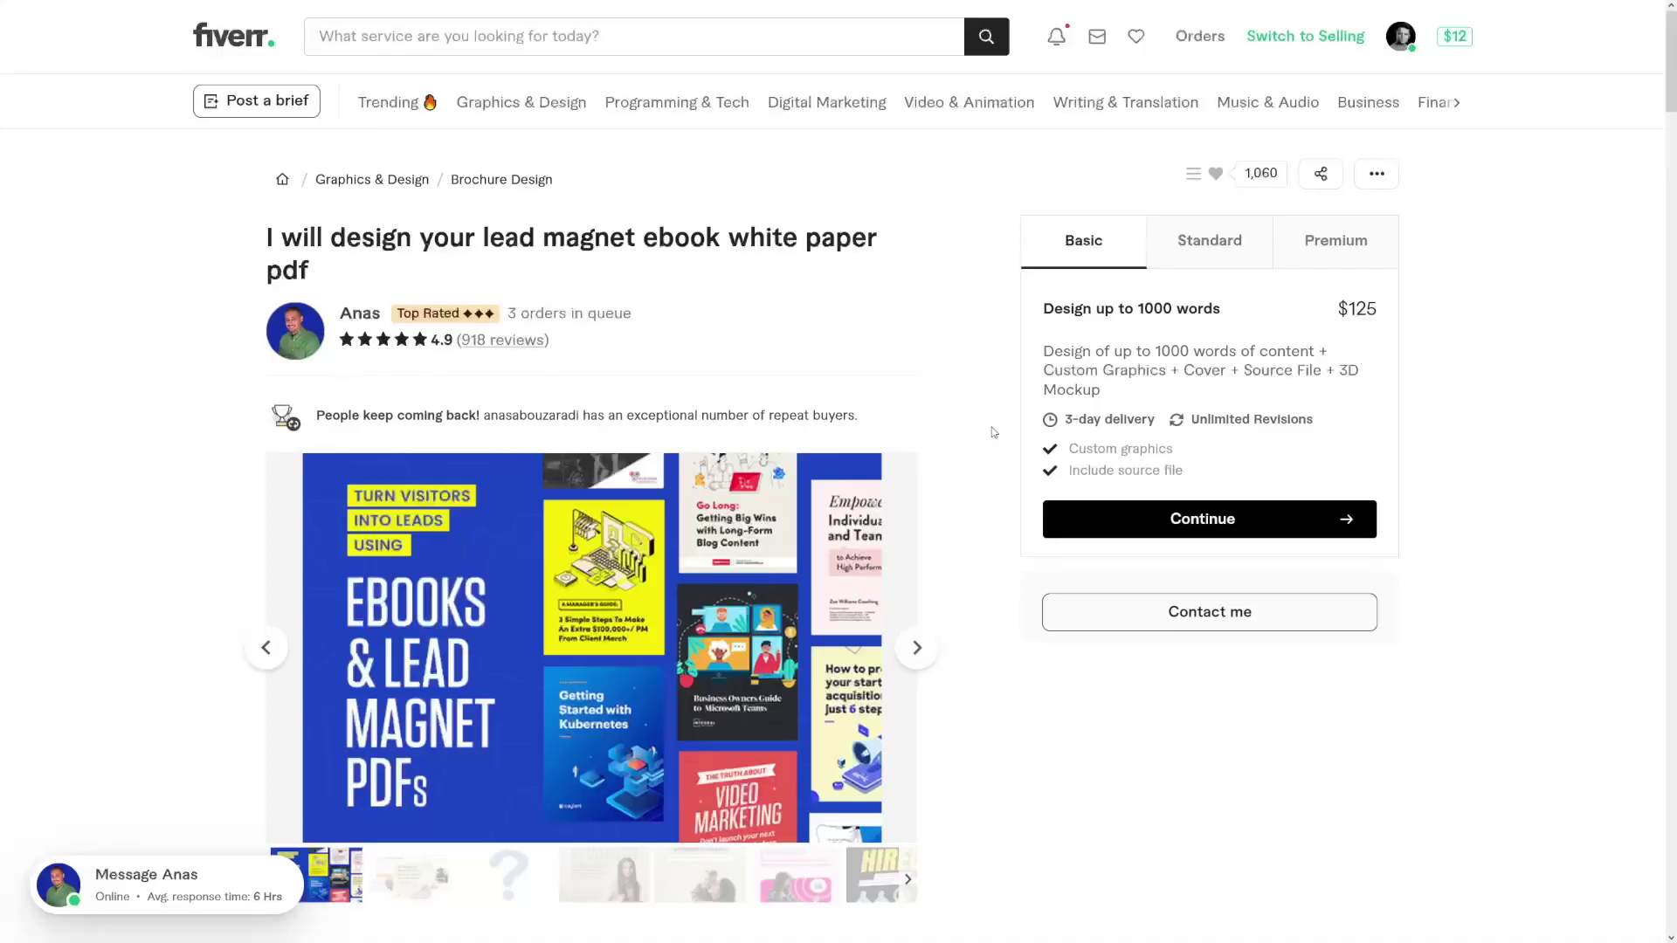
- Examine the Fiverr lead magnet ebook design gig, checking its title, Basic package scope and price
drag(301, 243, 727, 240)
click(731, 241)
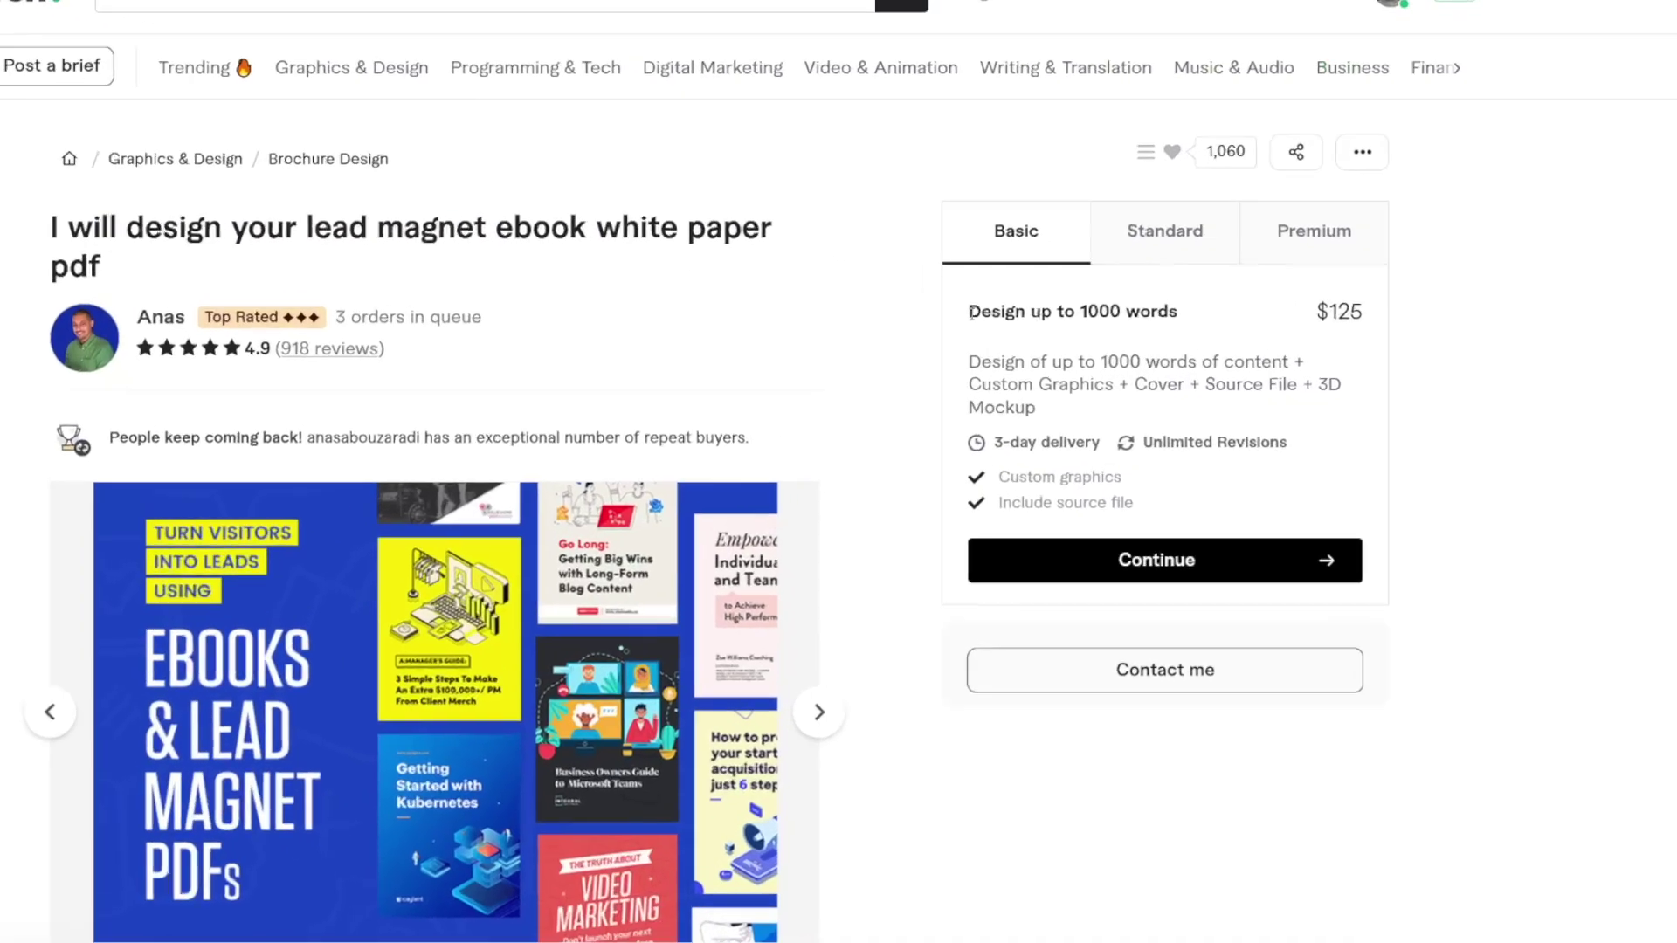
drag(1041, 314, 1298, 328)
click(986, 354)
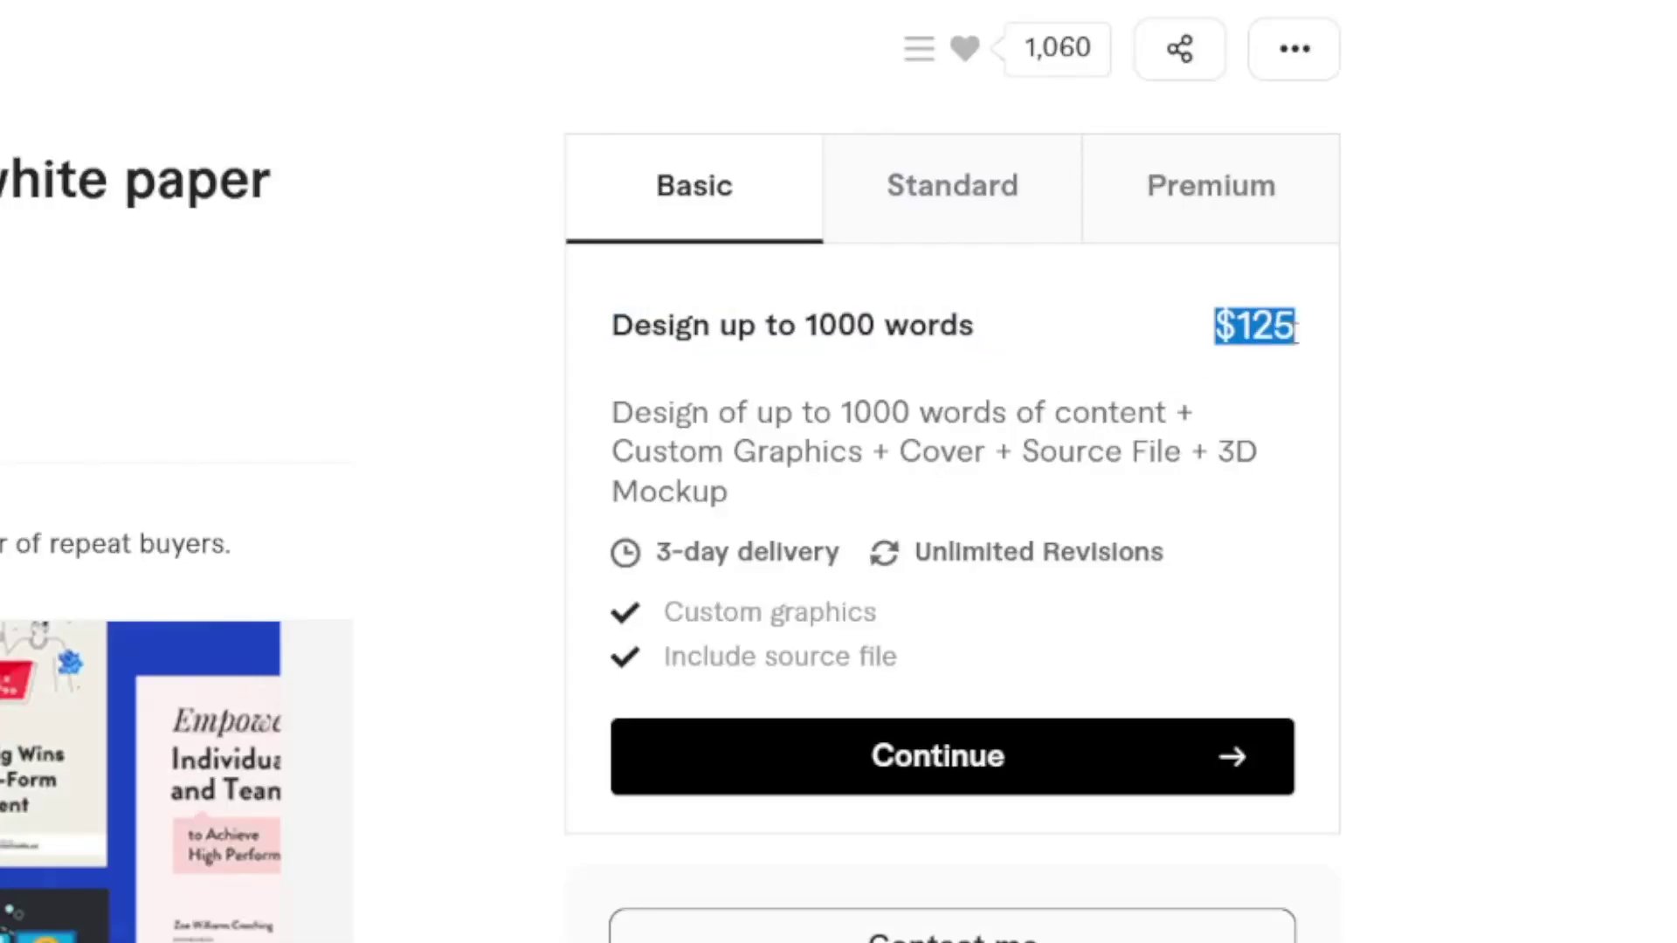
click(811, 398)
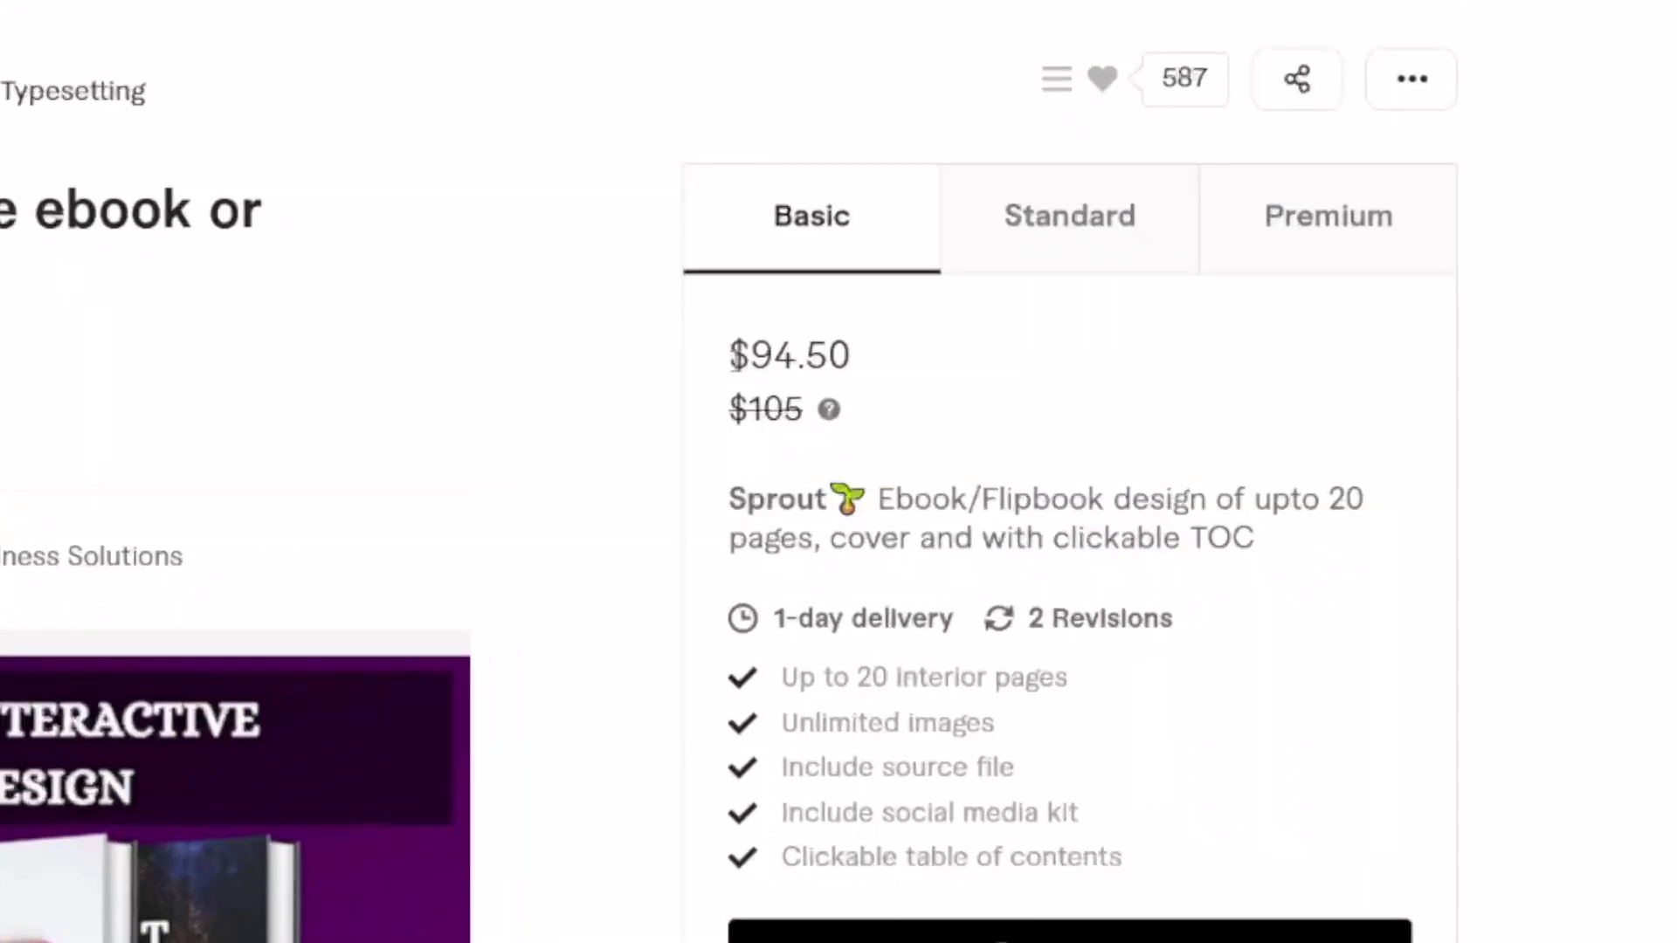
- Examine the Basic package's price and page coverage on the ebook/flipbook design gig
drag(1043, 385, 1085, 385)
drag(798, 357, 858, 361)
click(858, 362)
drag(999, 500, 1159, 534)
click(1159, 532)
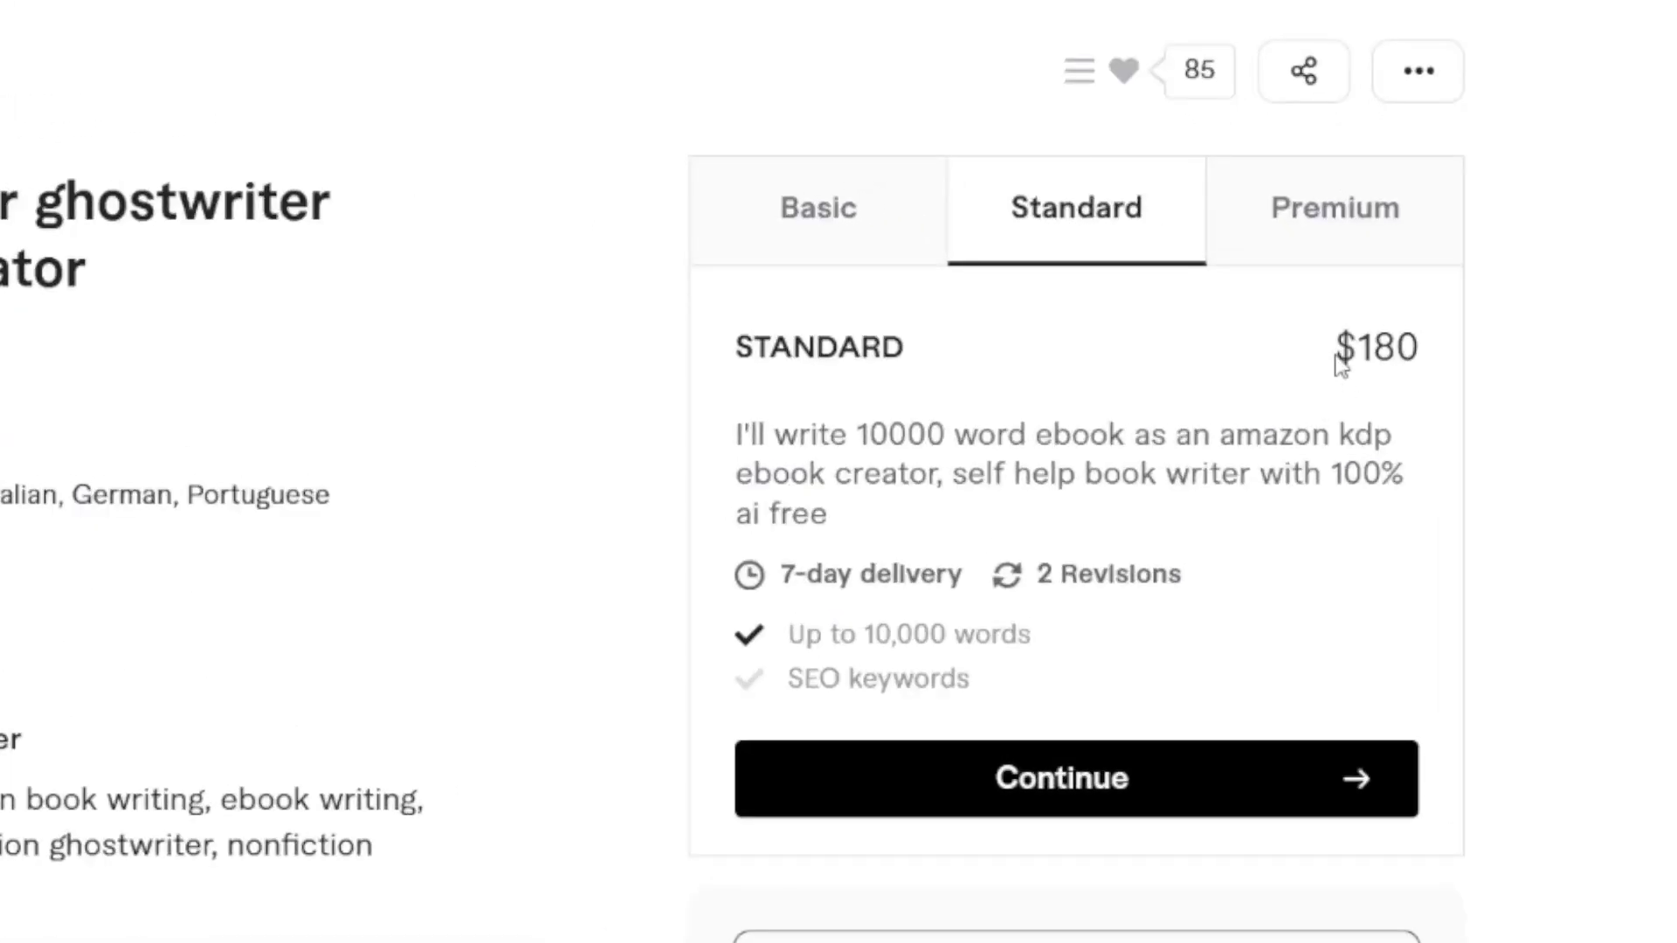
- Check the Standard package's price and word count on the ebook ghostwriter gig
drag(1336, 355, 1423, 351)
click(895, 476)
drag(869, 441, 1058, 441)
click(1057, 441)
drag(1335, 350, 1430, 370)
click(1427, 346)
- Show the ghostwriter gig's Basic package and review its price, word count and Amazon KDP ebook description
click(889, 250)
click(1437, 371)
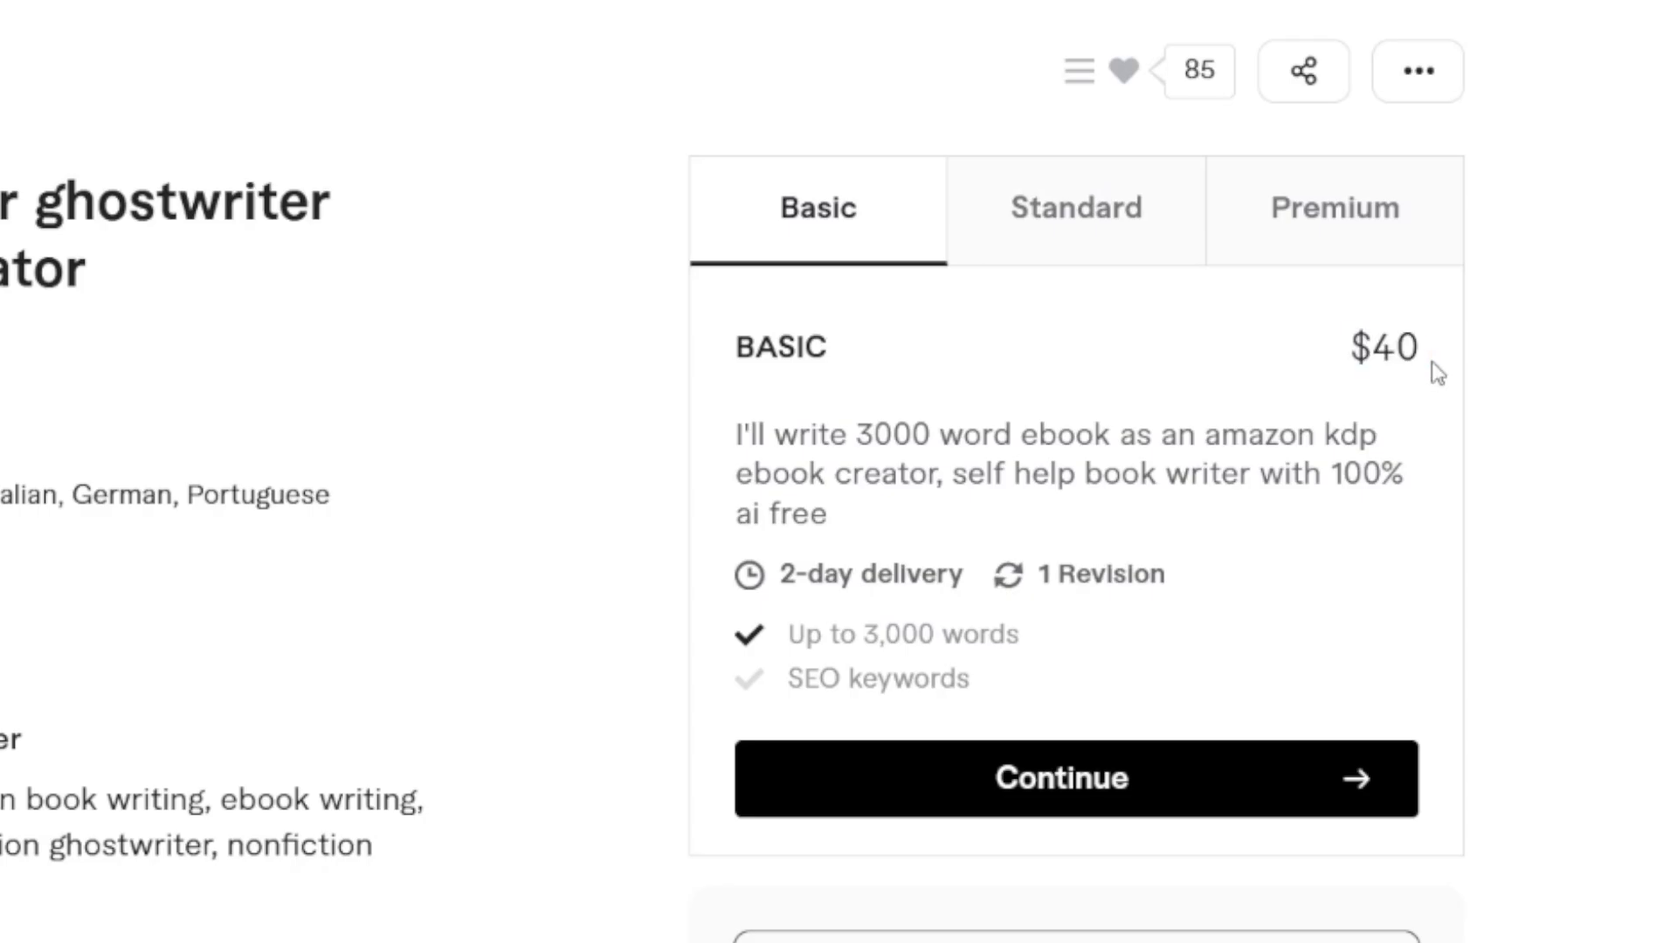
drag(874, 437, 1257, 437)
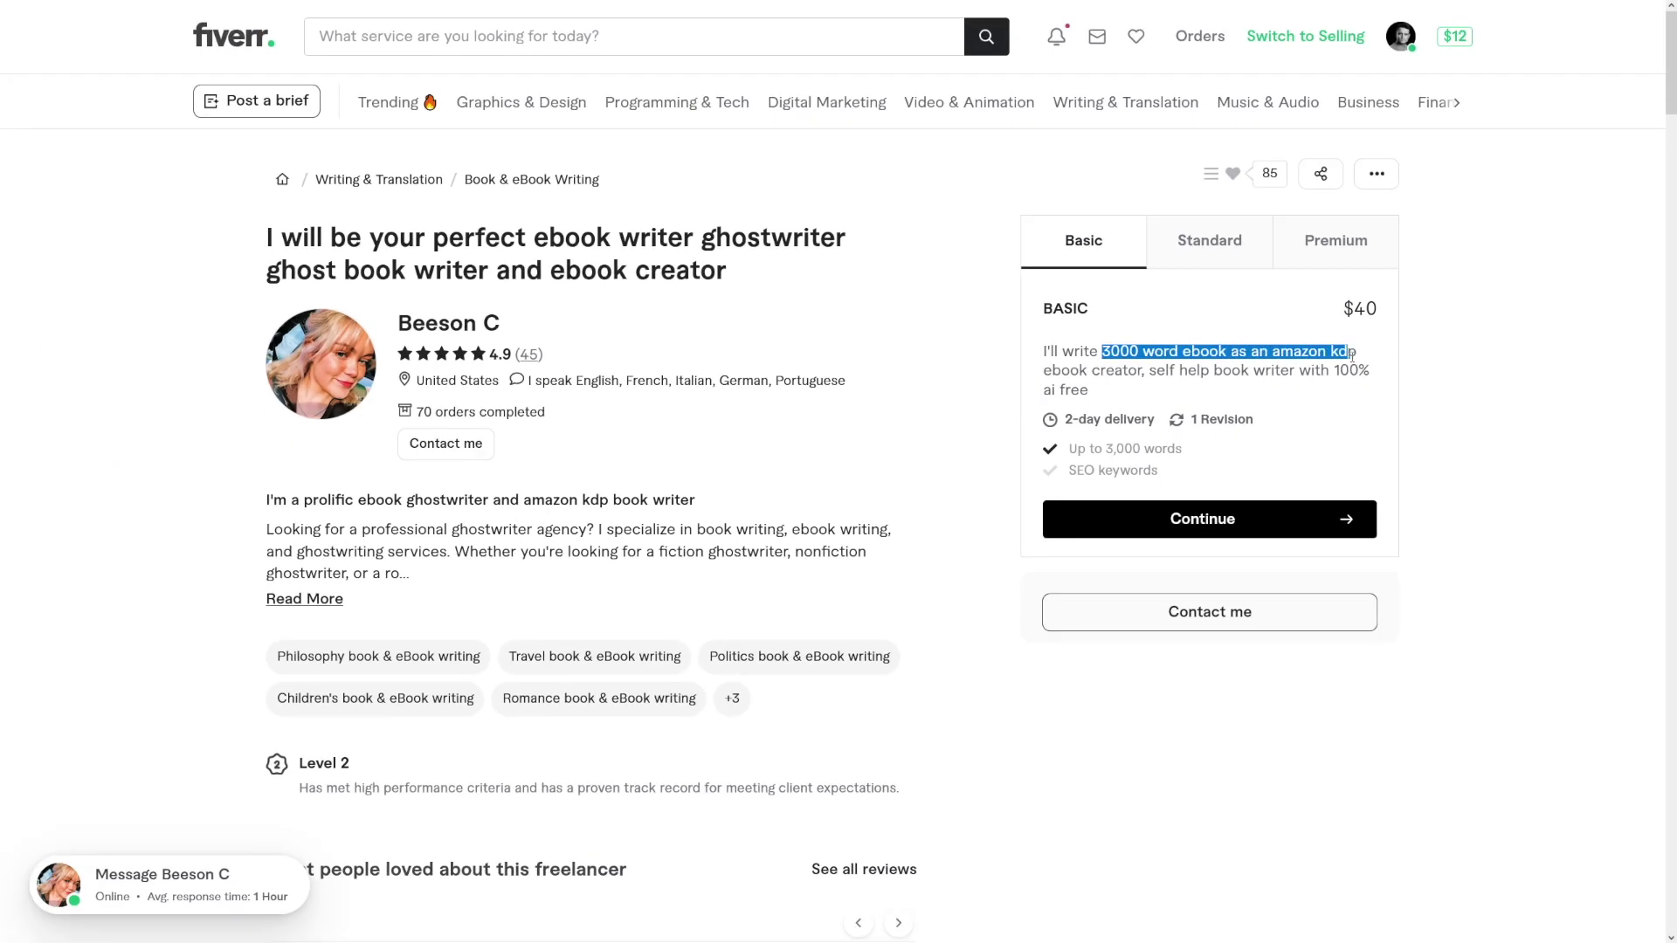
drag(1351, 356, 1144, 371)
click(1144, 371)
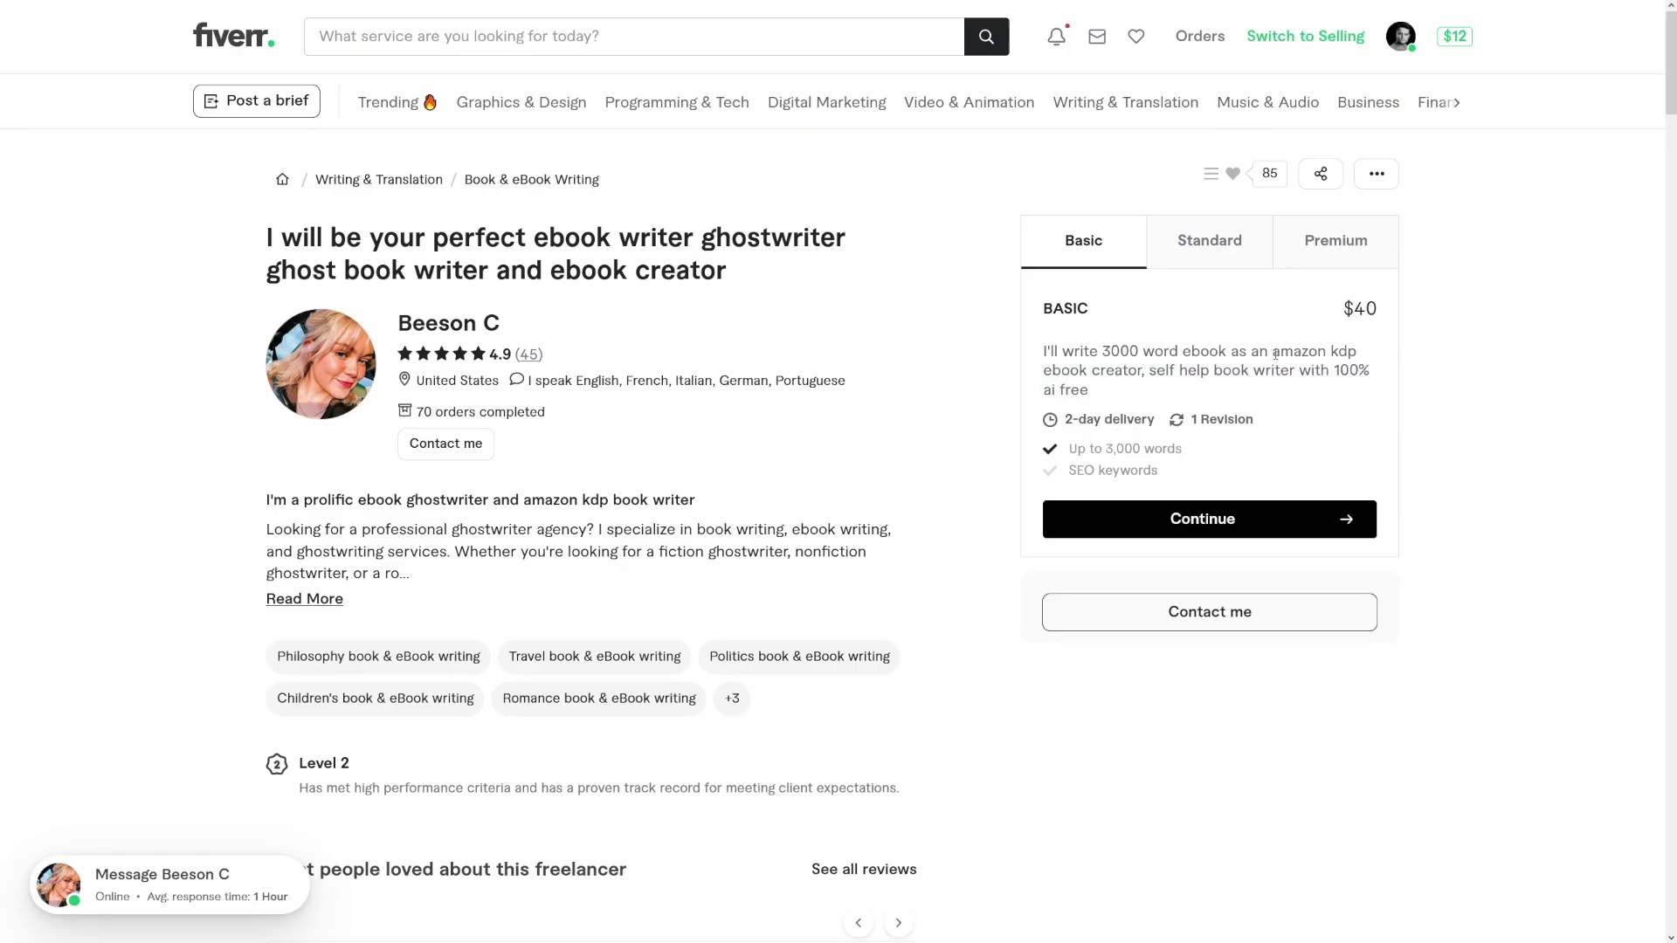
drag(1351, 354, 1131, 371)
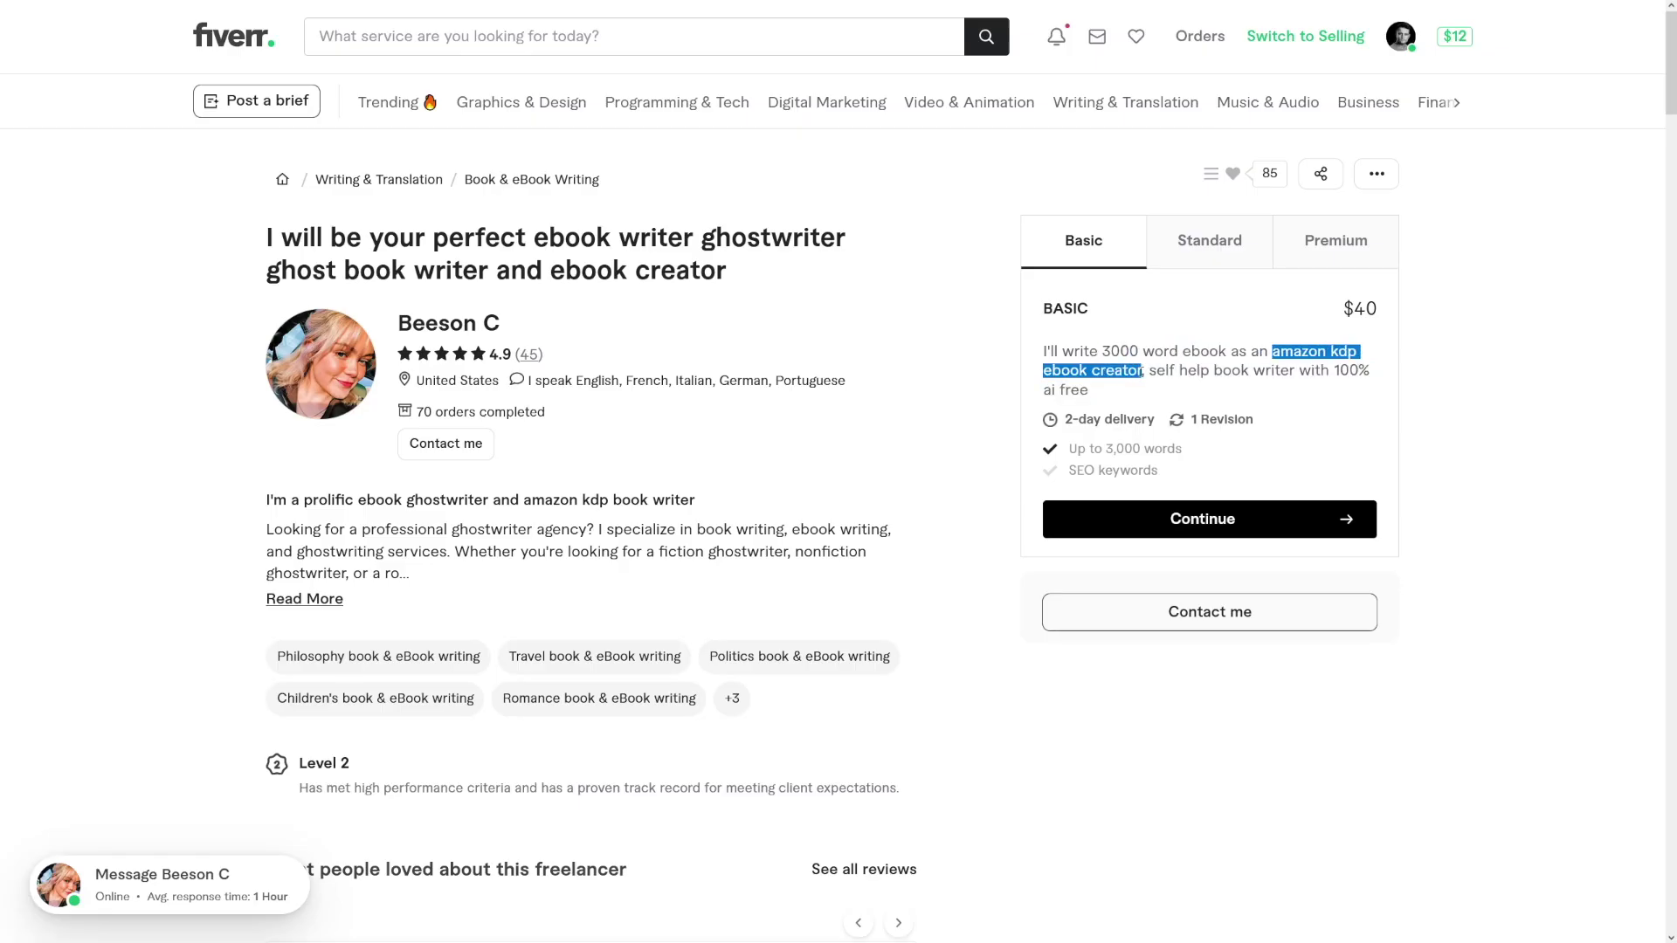
click(1142, 371)
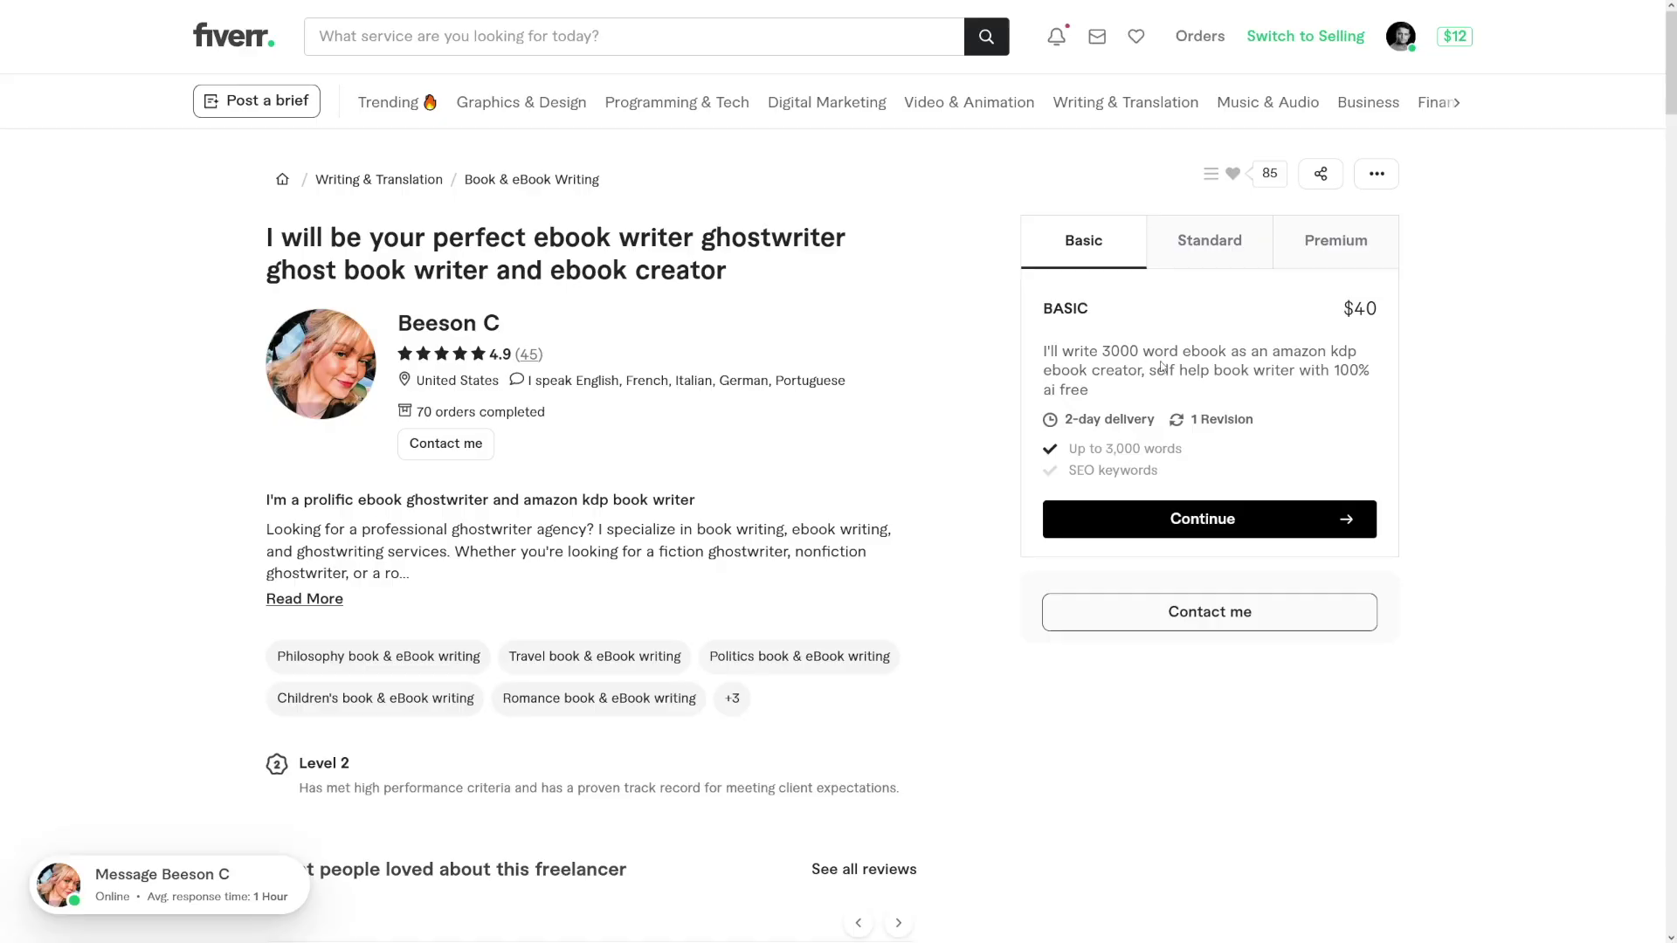
- Switch to the Kindle Direct Publishing bookshelf page and look over its title creation area
key(ctrl+Tab)
scroll(1030, 422, down, 2)
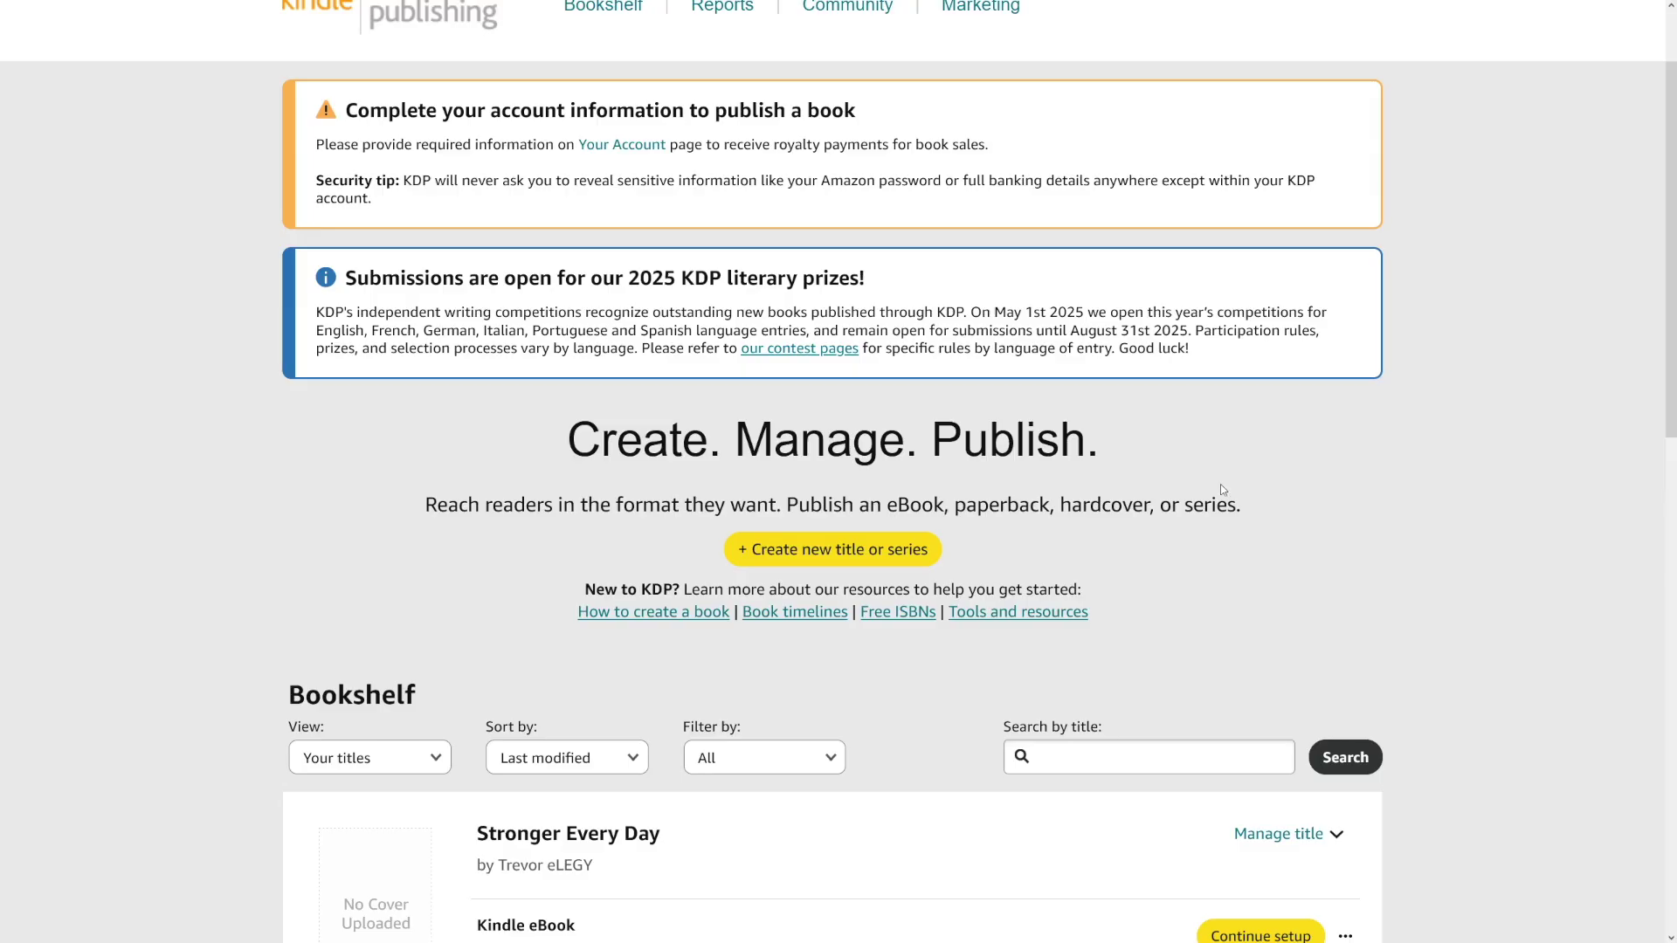
scroll(1290, 528, up, 2)
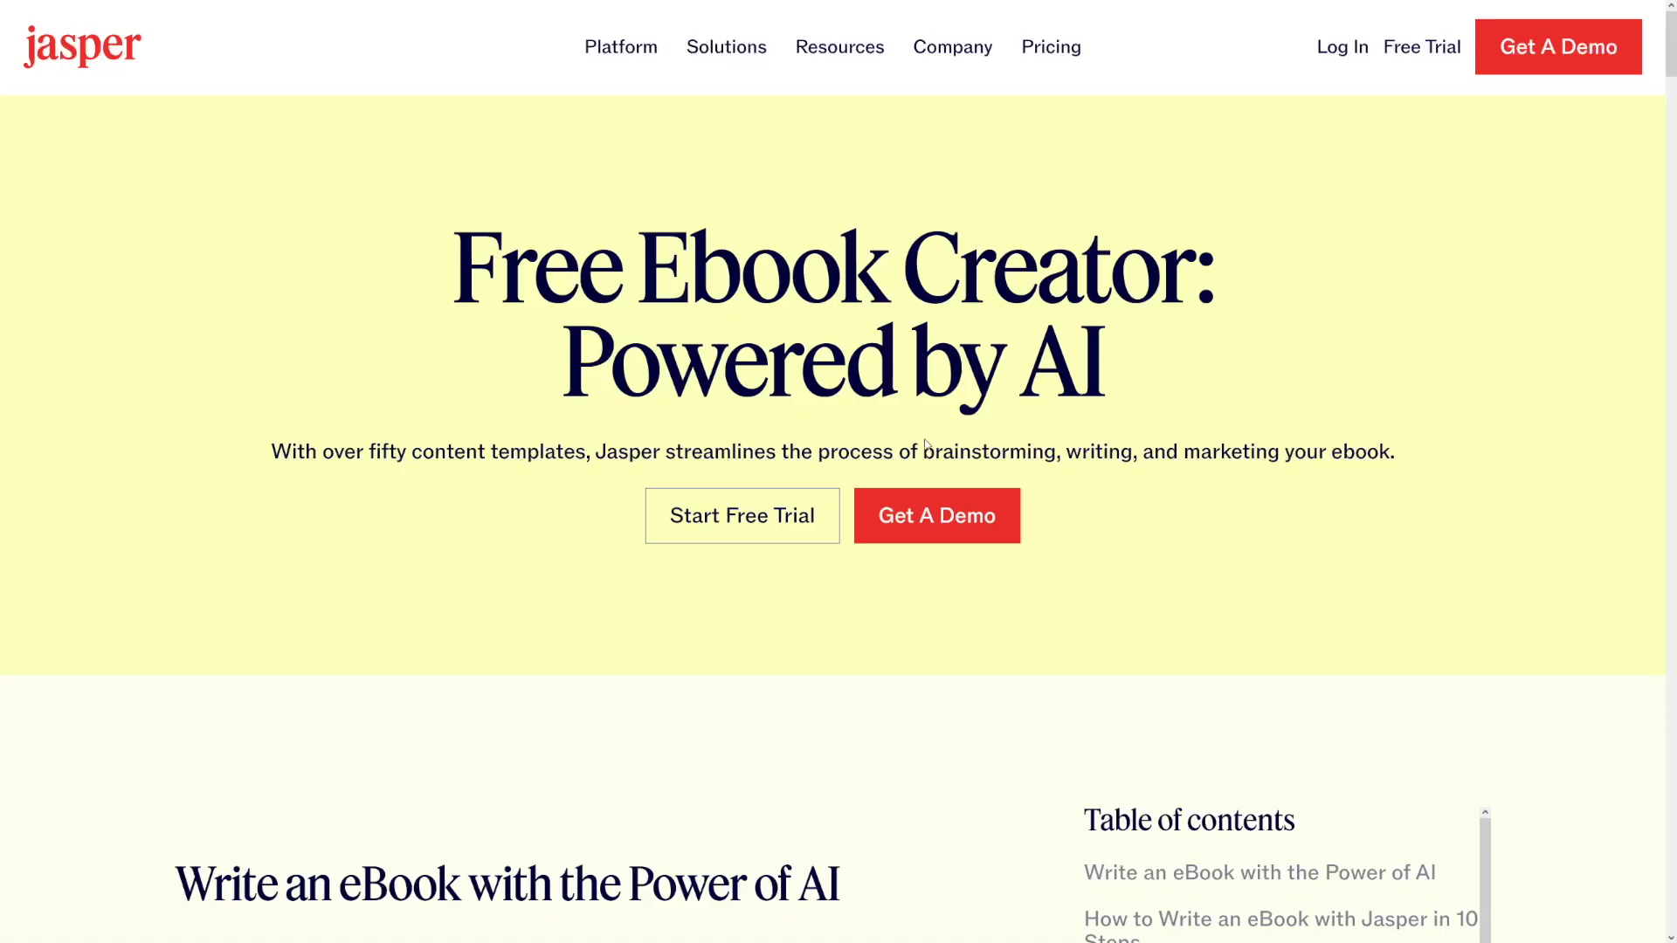
- Start Jasper's free trial by signing up with Google, and review the onboarding question about the company's industry
click(738, 529)
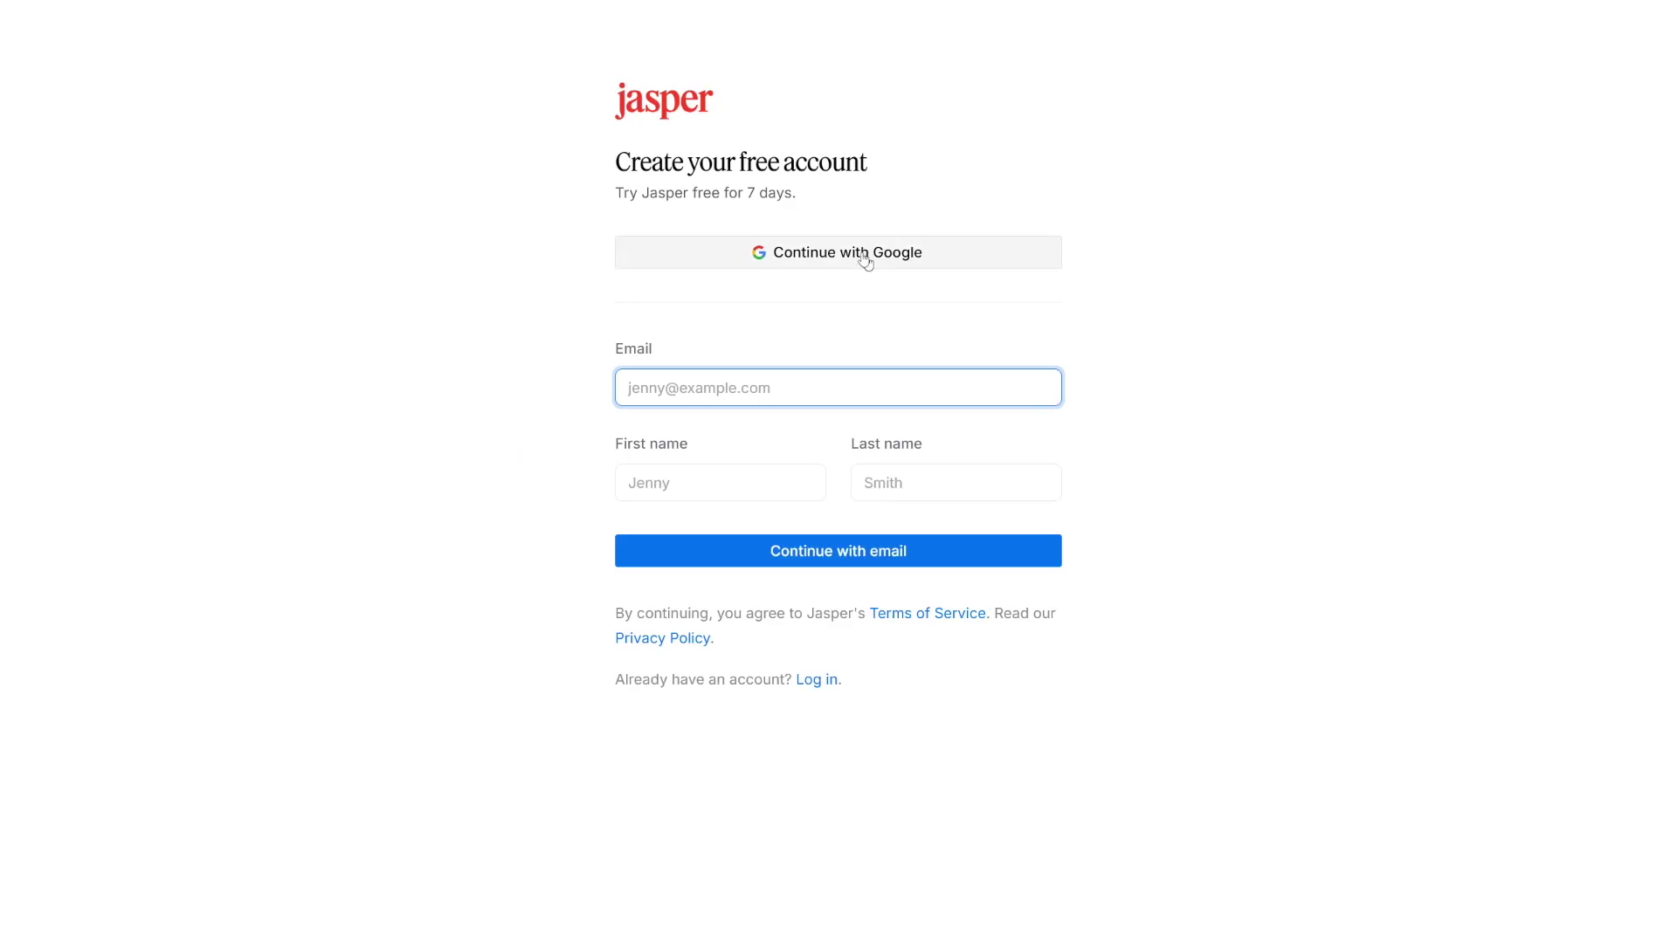
drag(693, 192, 754, 192)
click(795, 193)
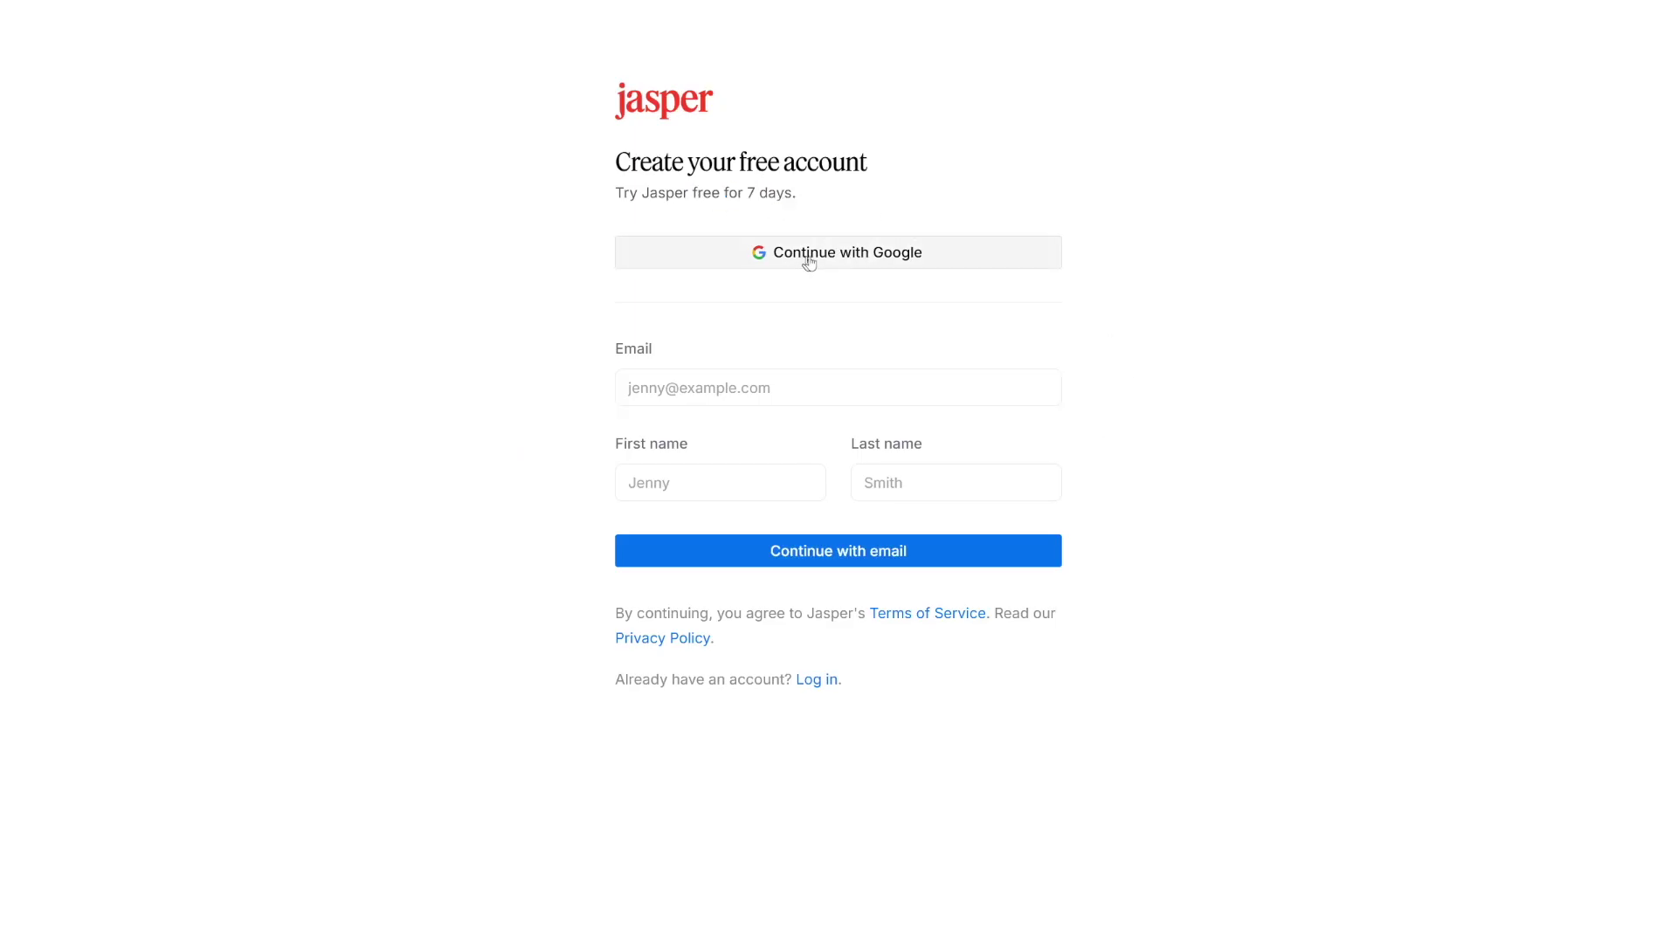
click(929, 259)
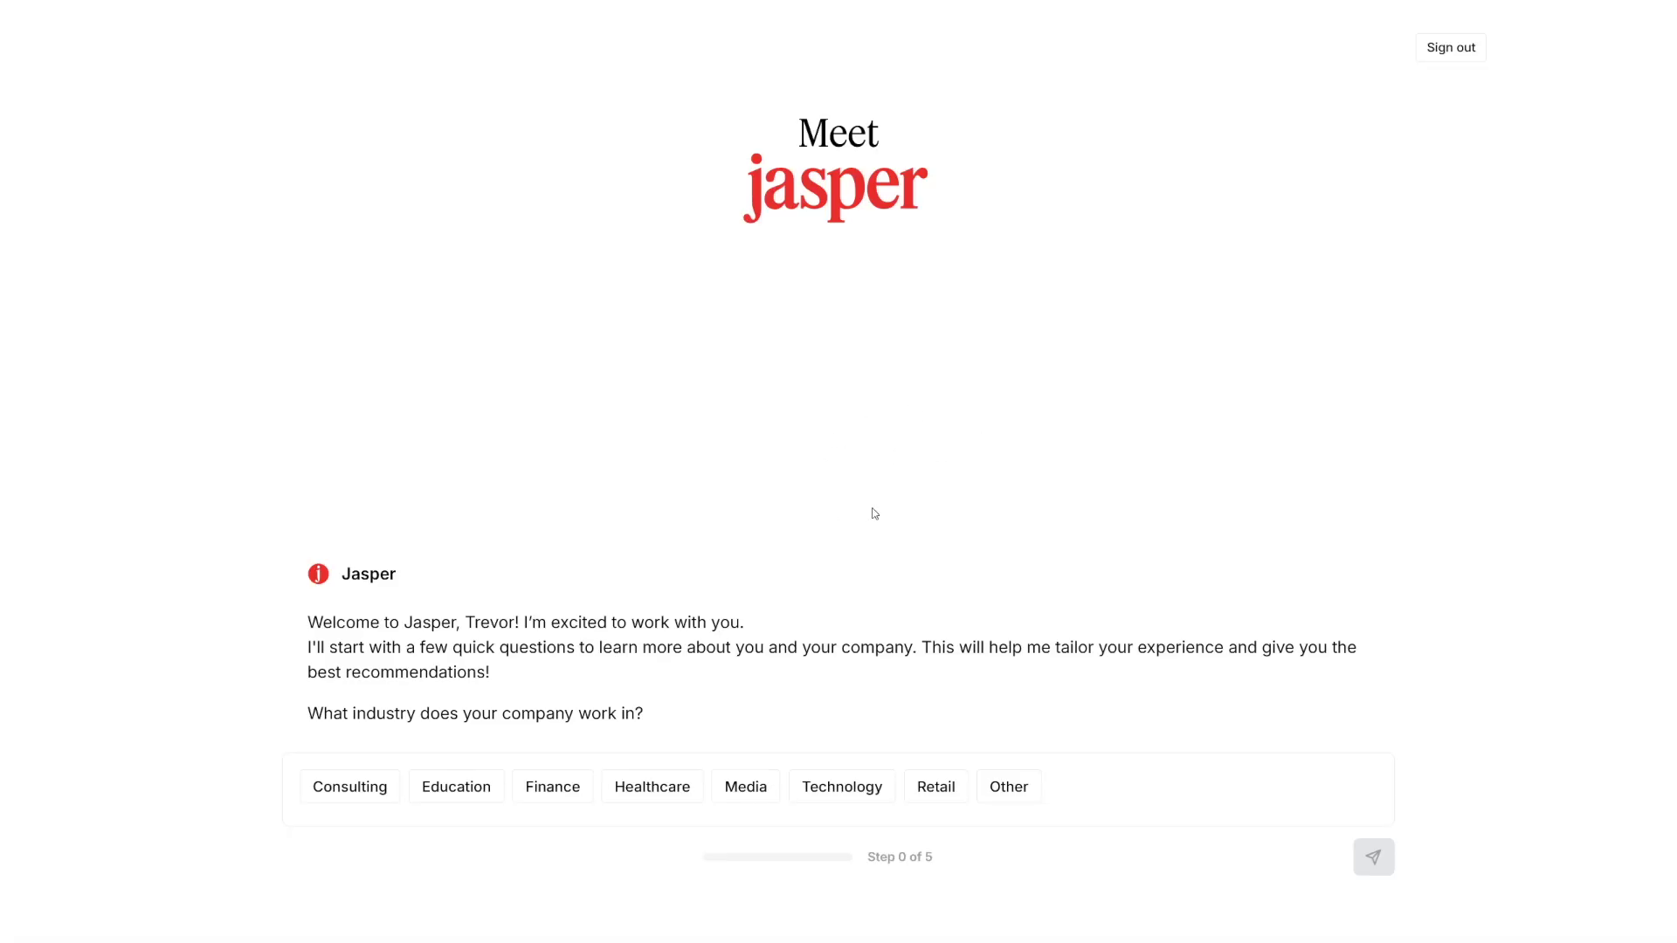
drag(324, 712, 650, 713)
click(659, 714)
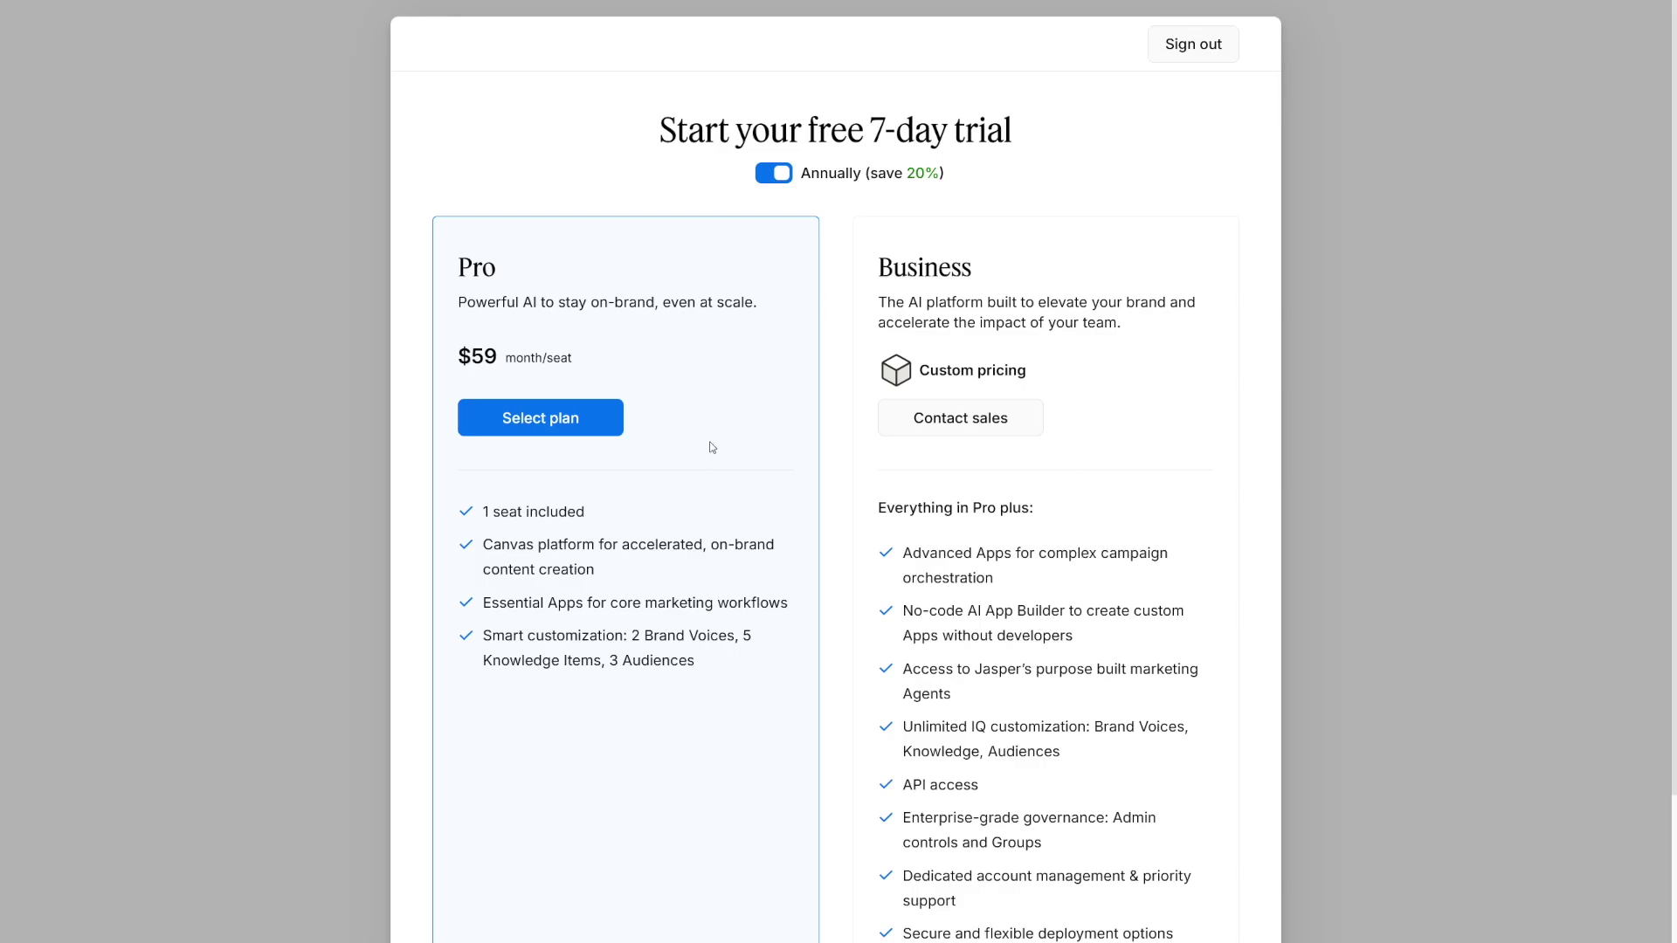
- Review the Pro plan, switch the billing to monthly and select Pro for the free trial
drag(457, 273, 757, 305)
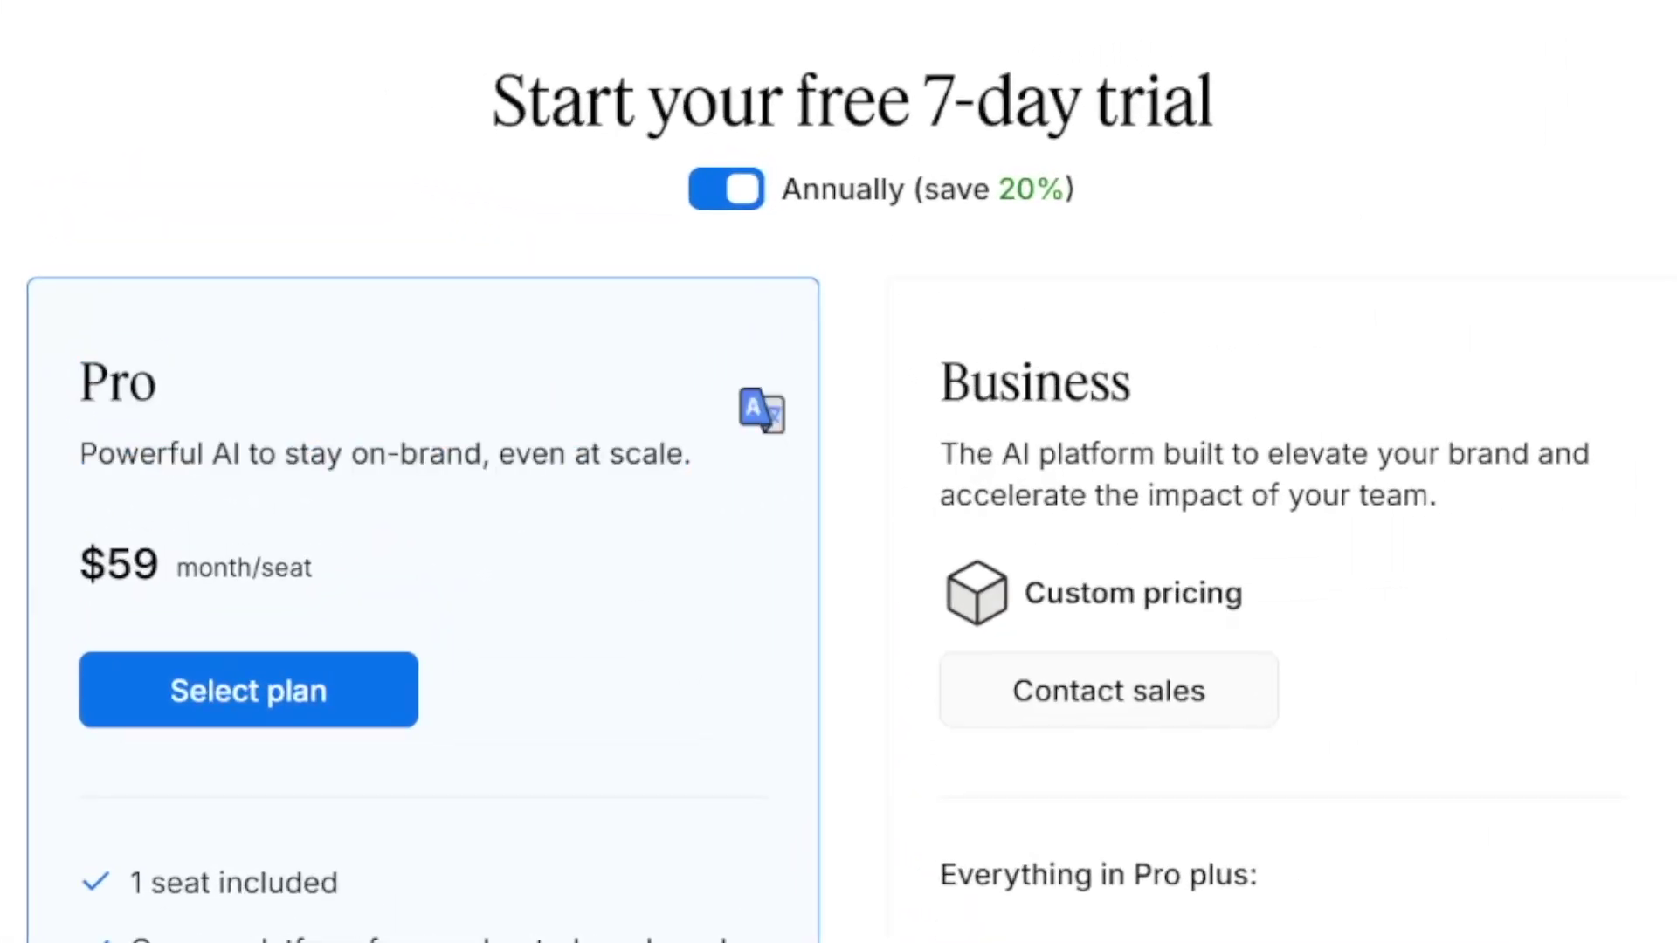
drag(695, 454, 685, 454)
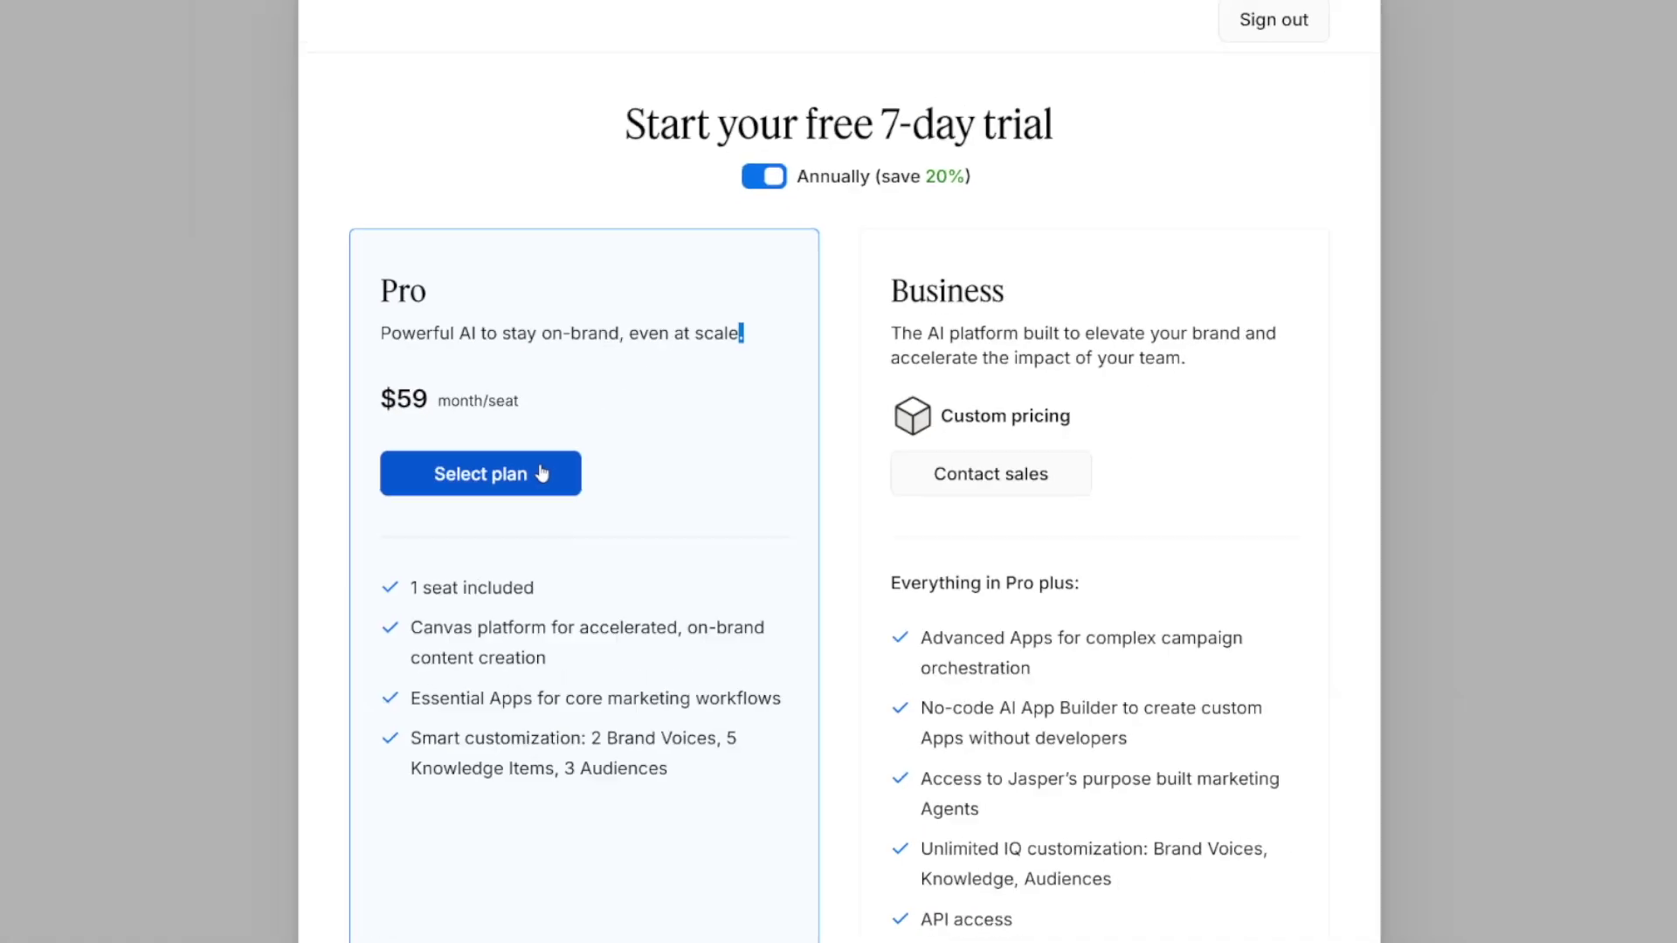
click(765, 178)
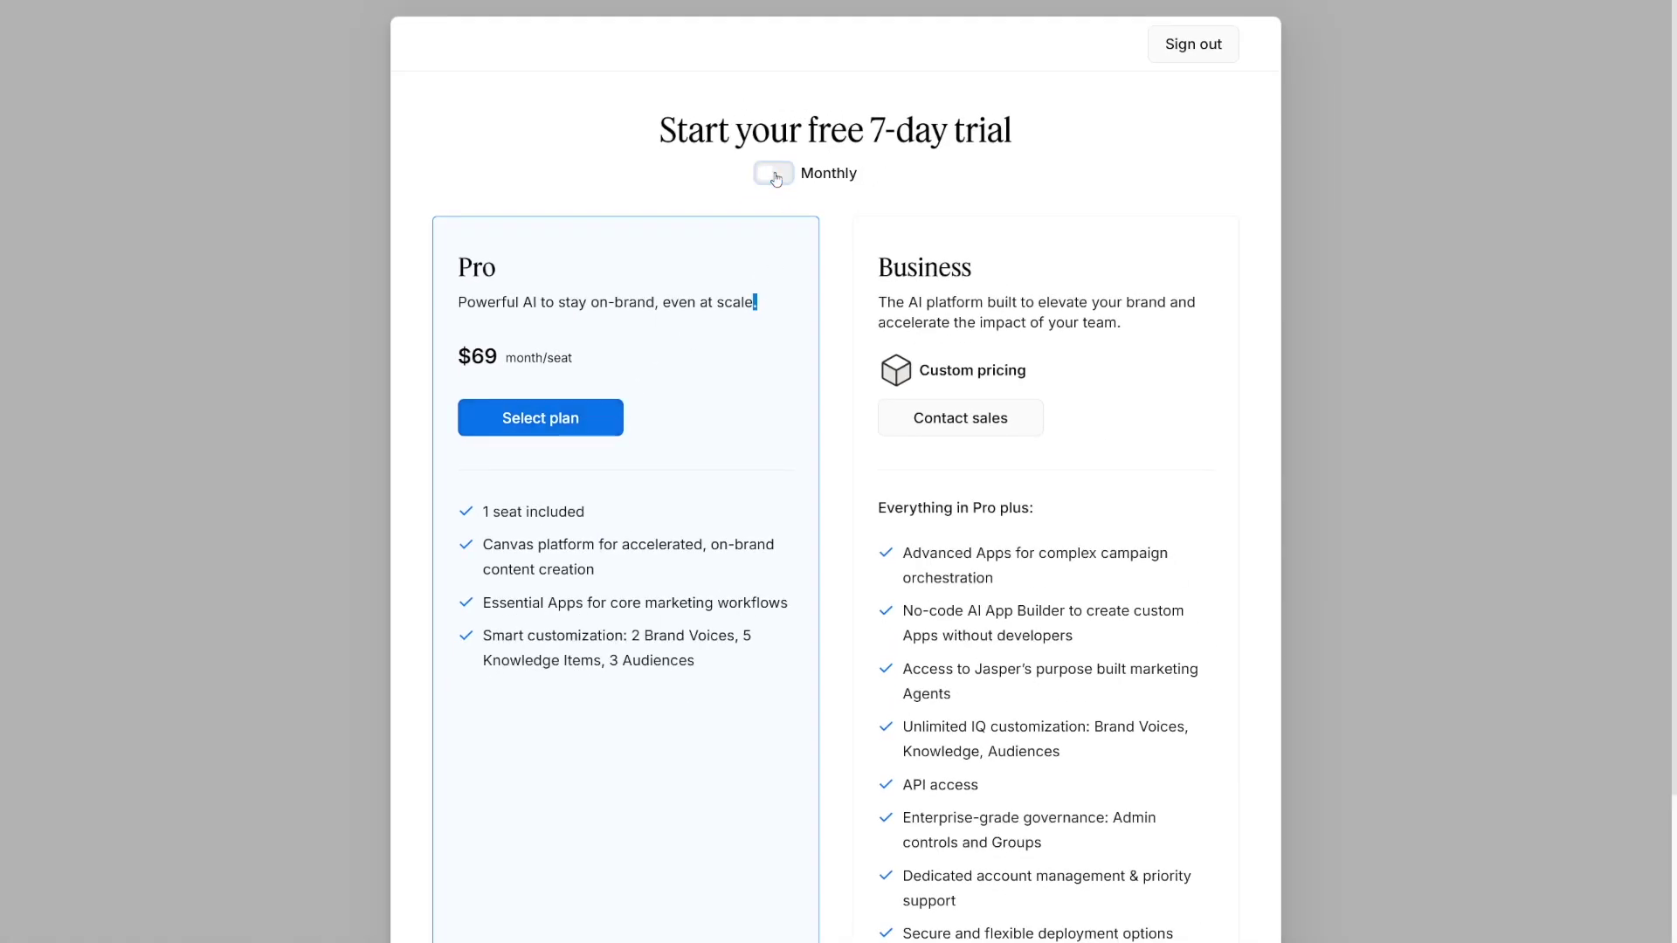
click(548, 418)
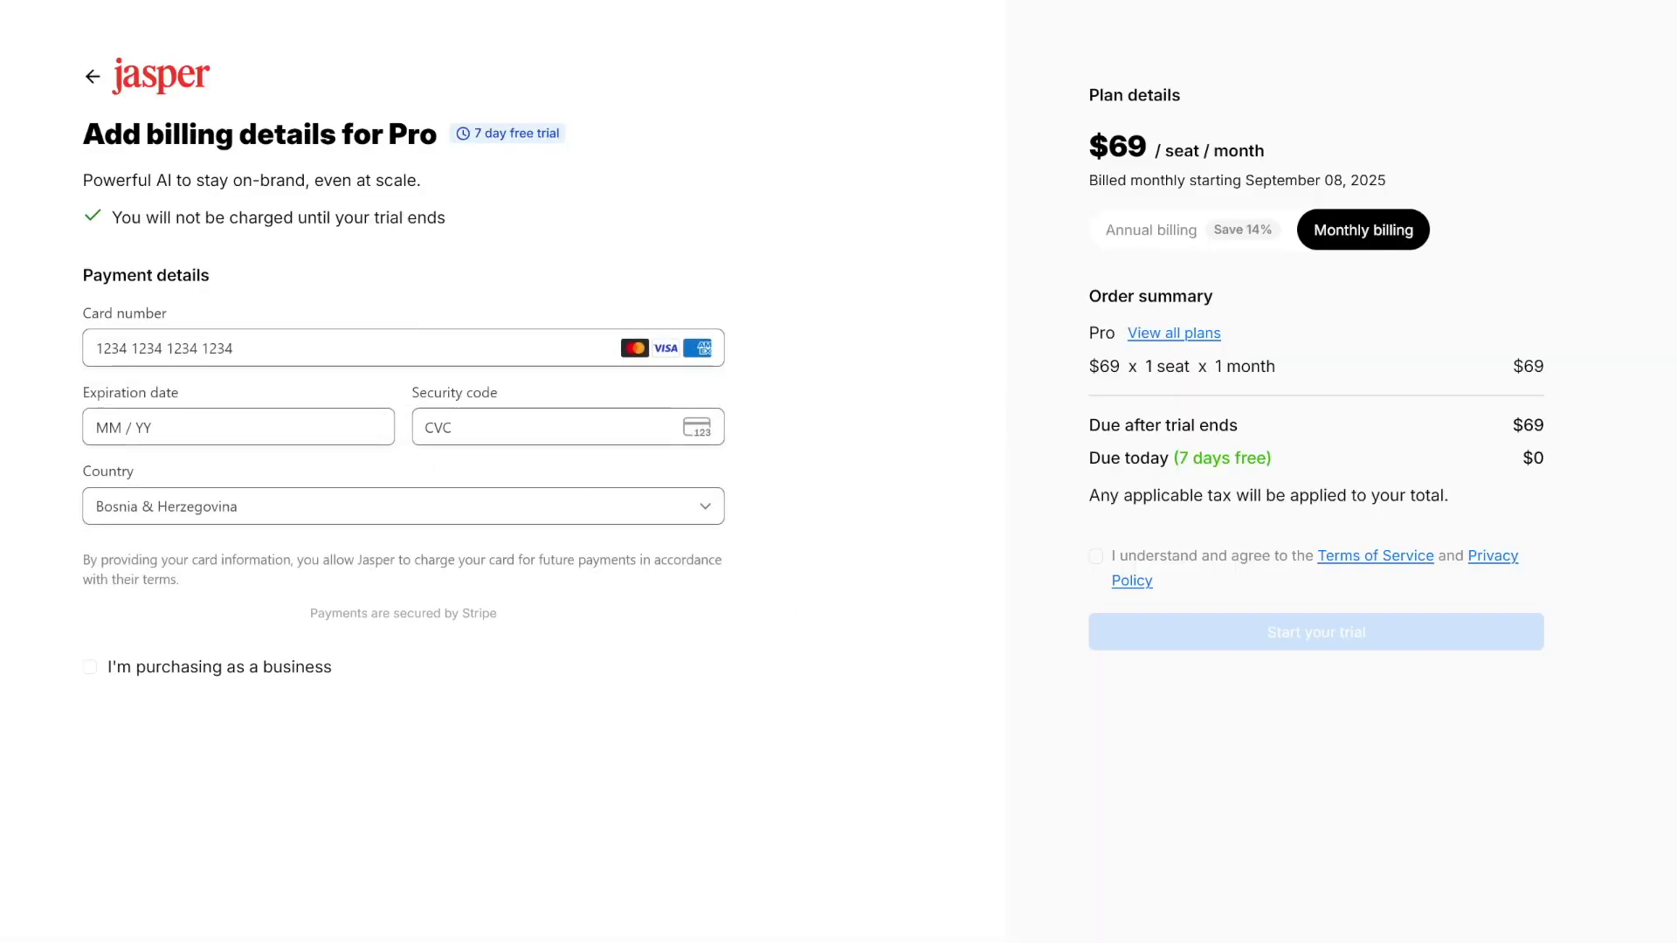
- Check the free trial terms in the billing page's order summary
drag(1179, 458, 1266, 457)
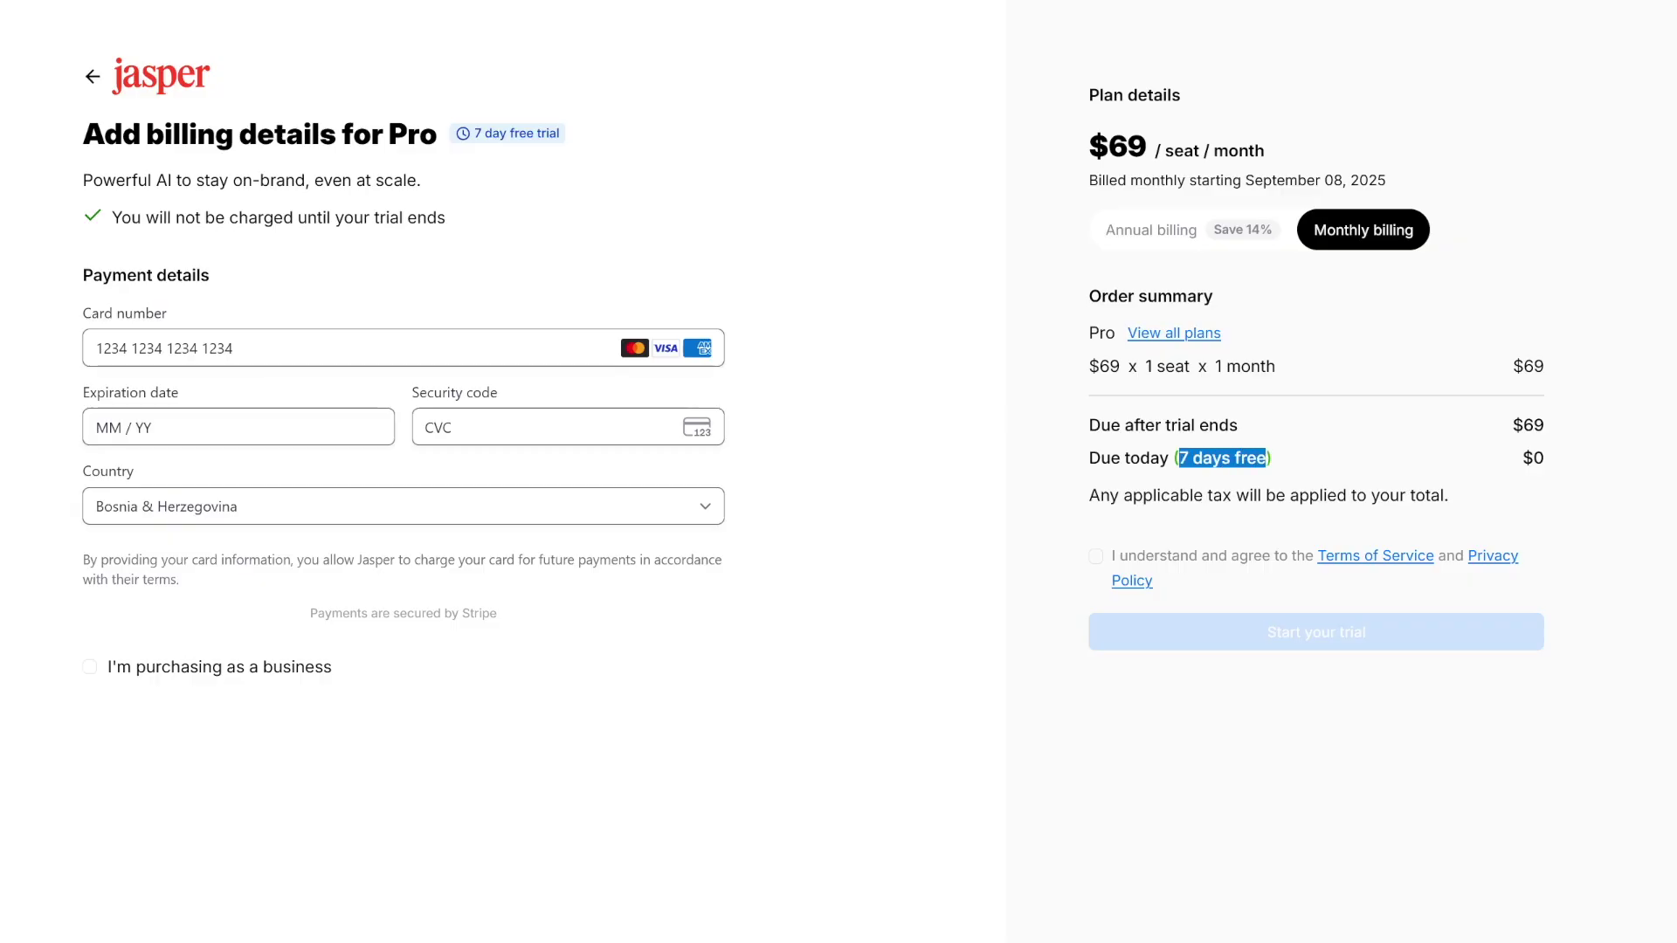
click(1294, 428)
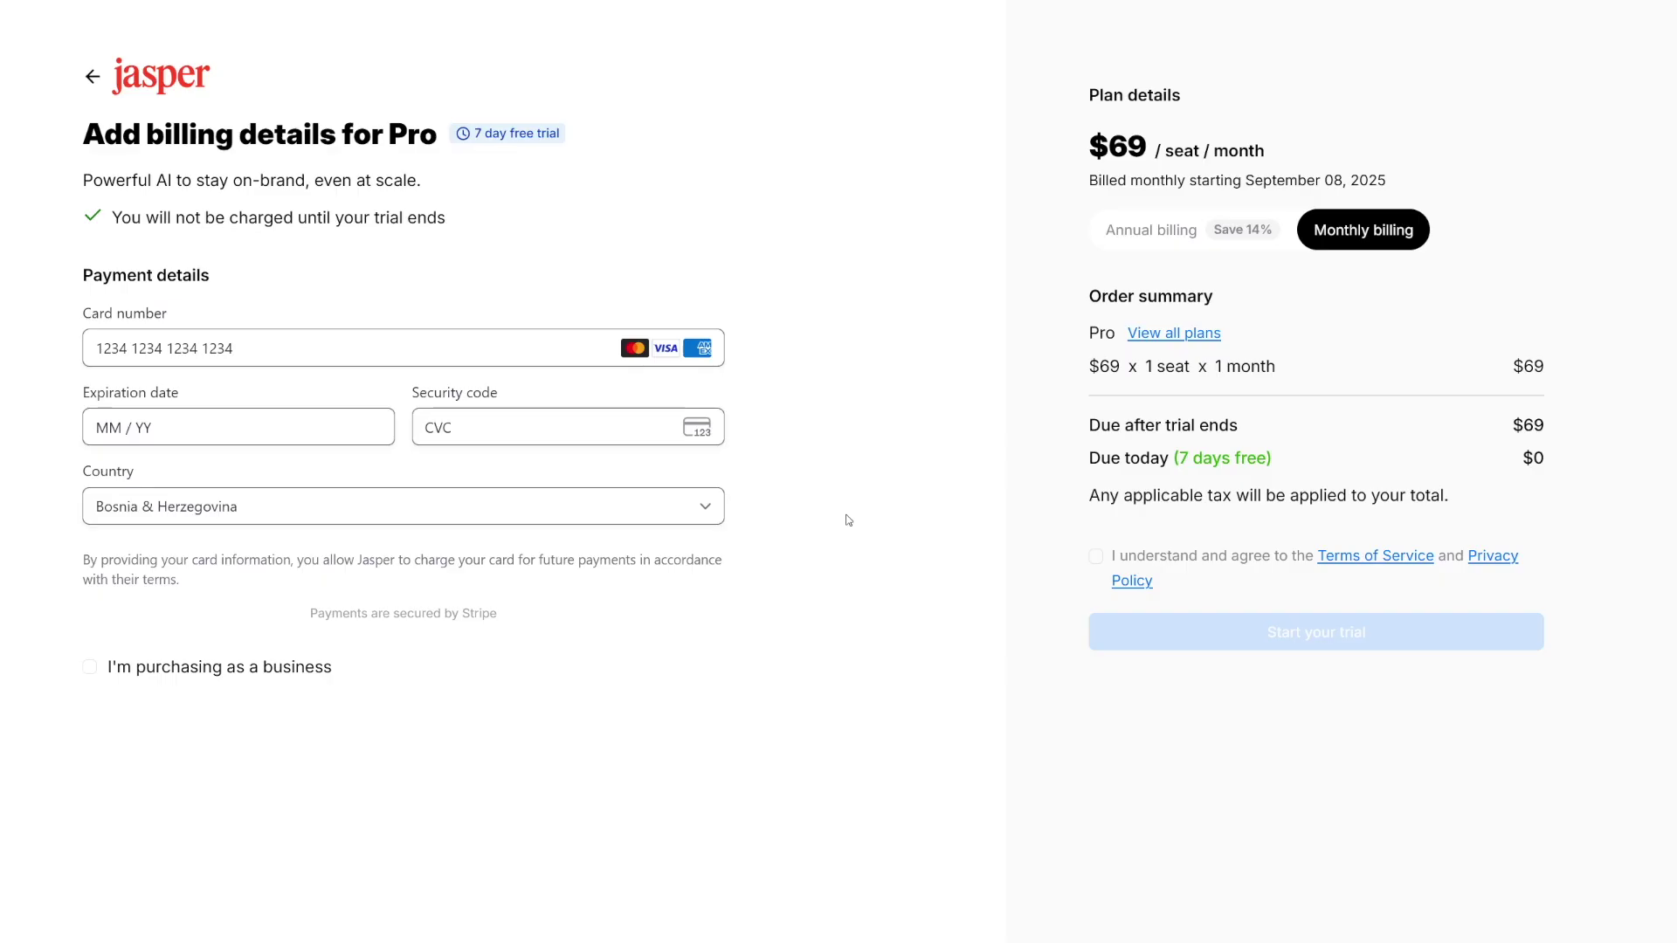
drag(1182, 457, 1267, 458)
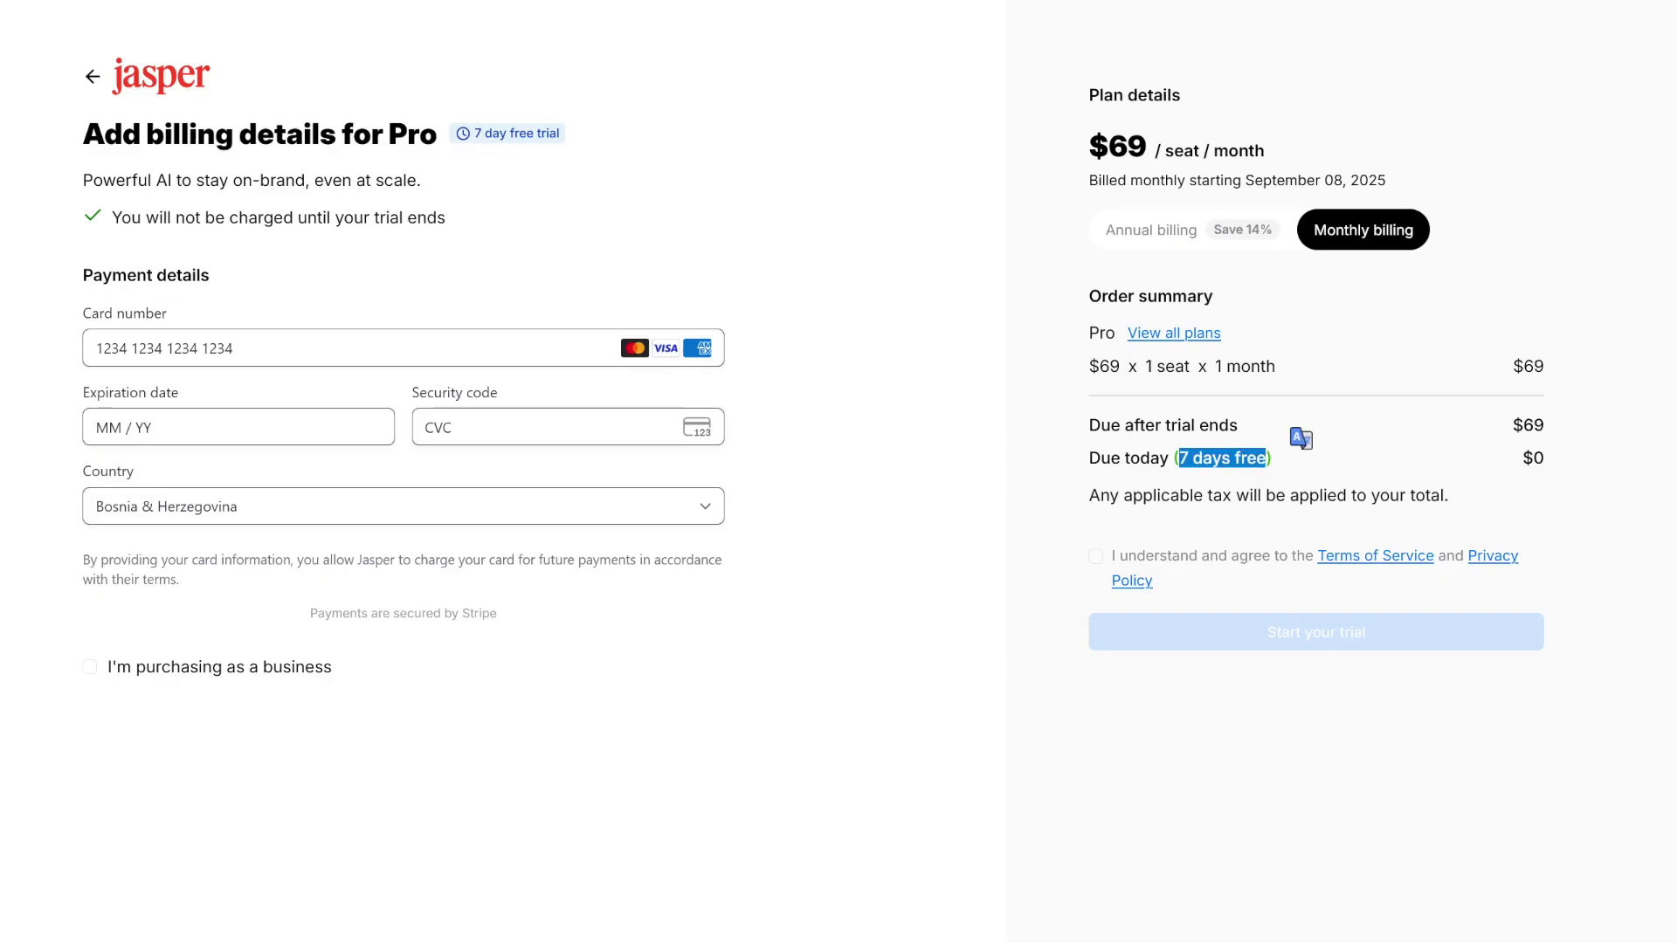
click(1308, 423)
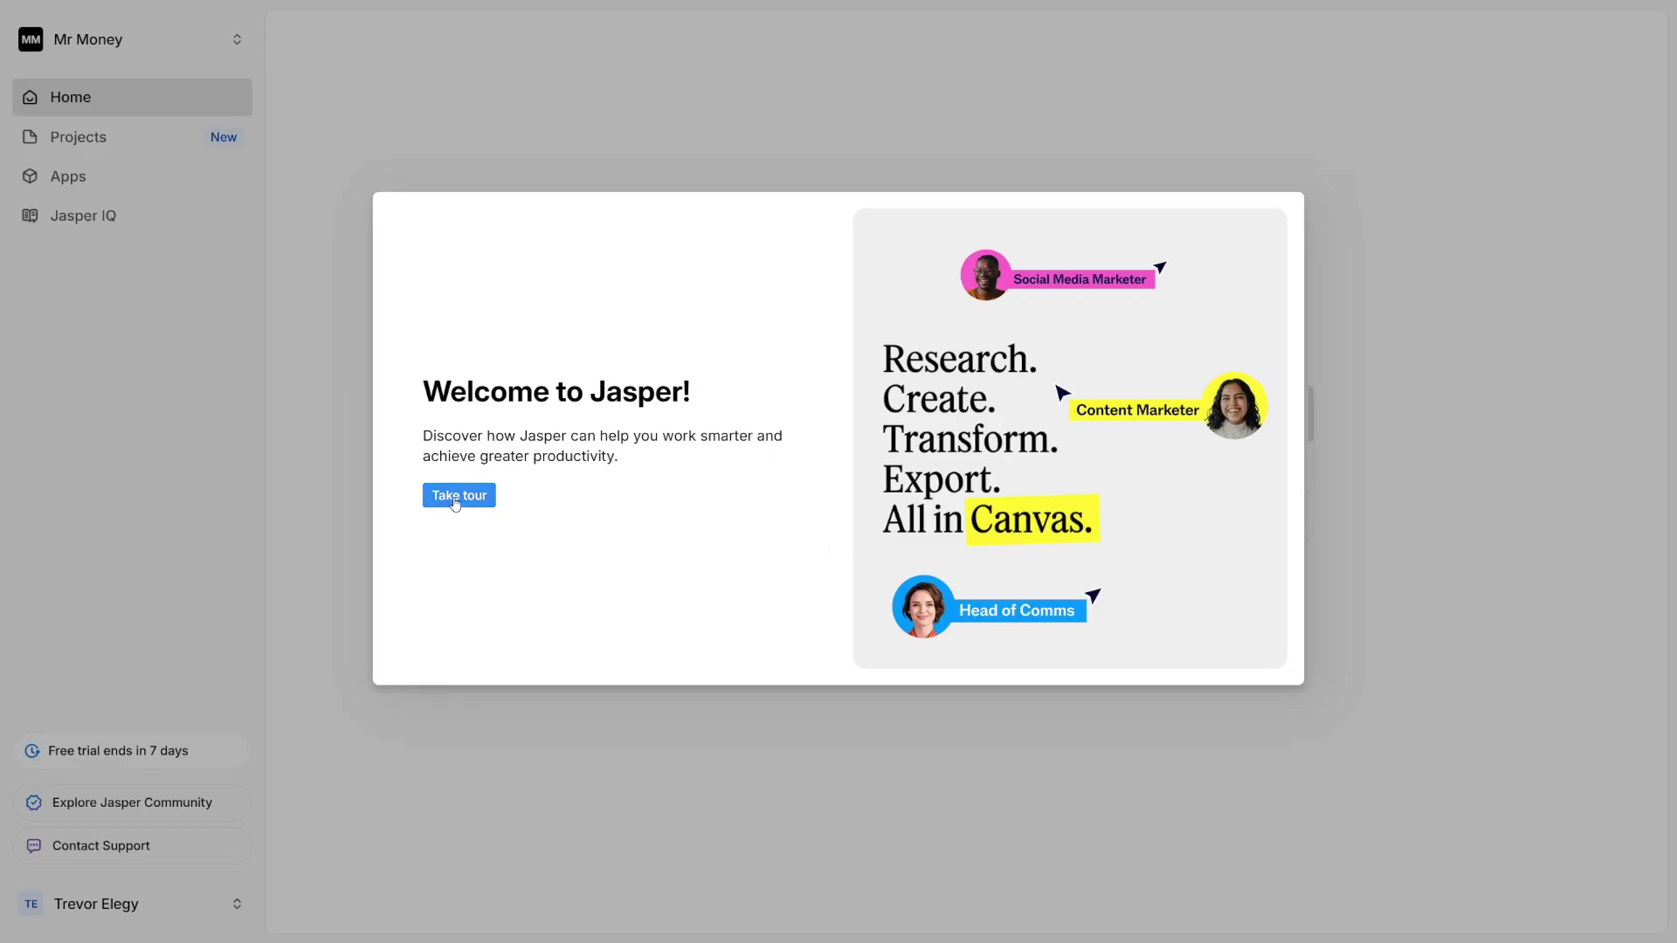
- Open and dismiss the welcome tour on the Jasper home page, and create a new project
click(456, 496)
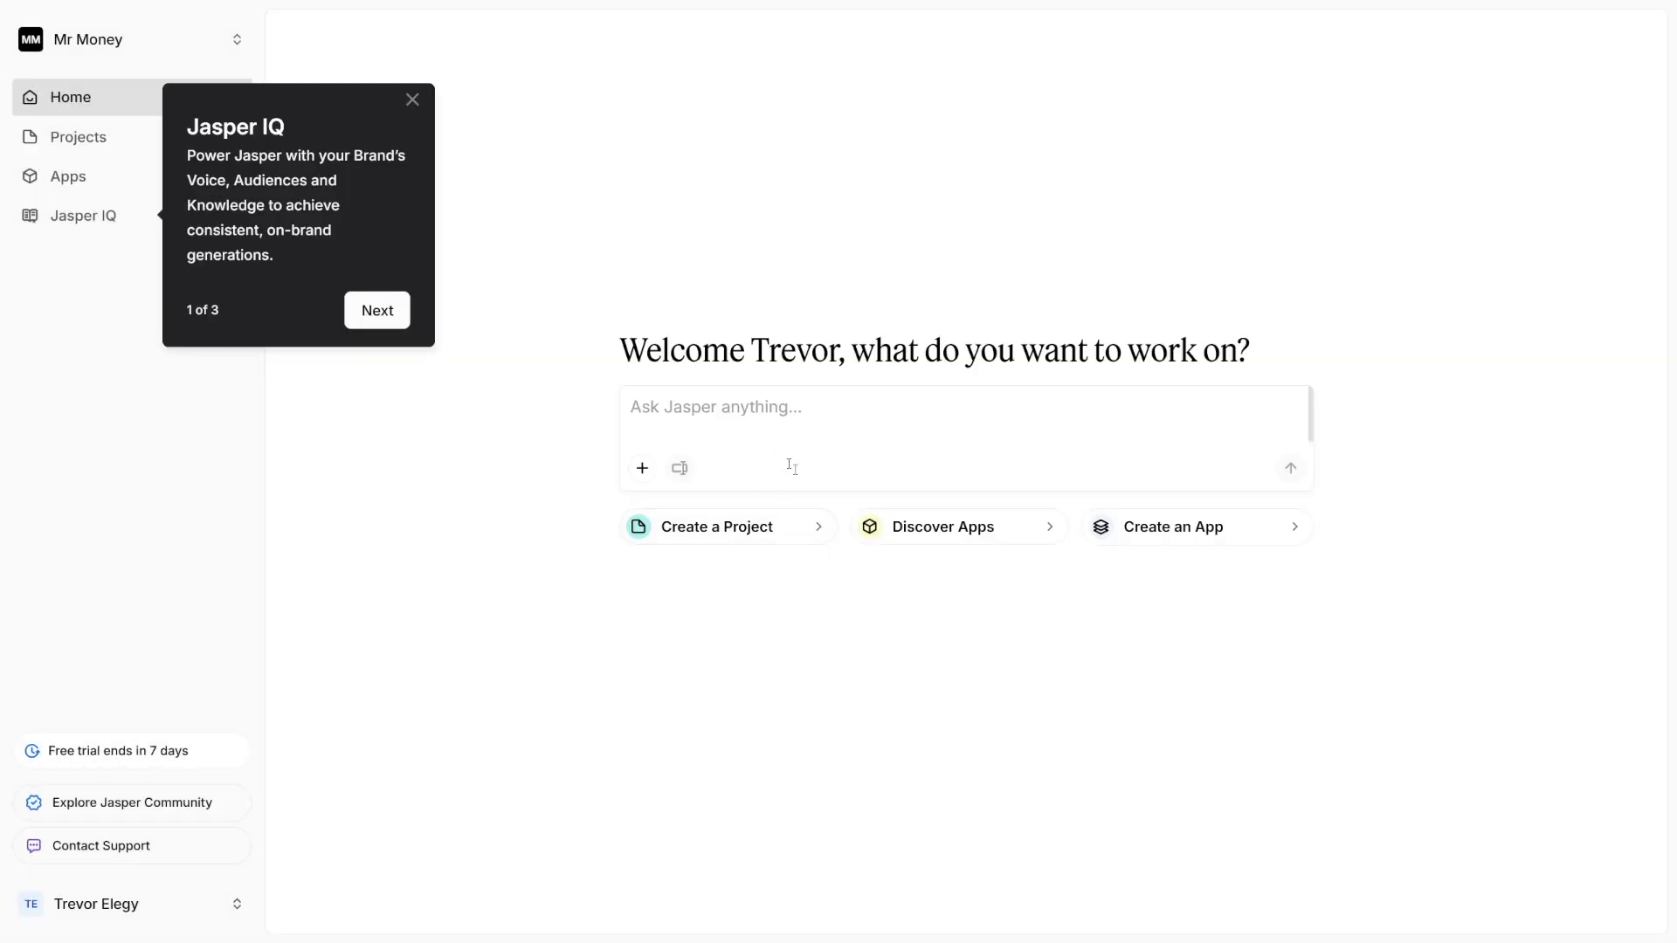
click(414, 102)
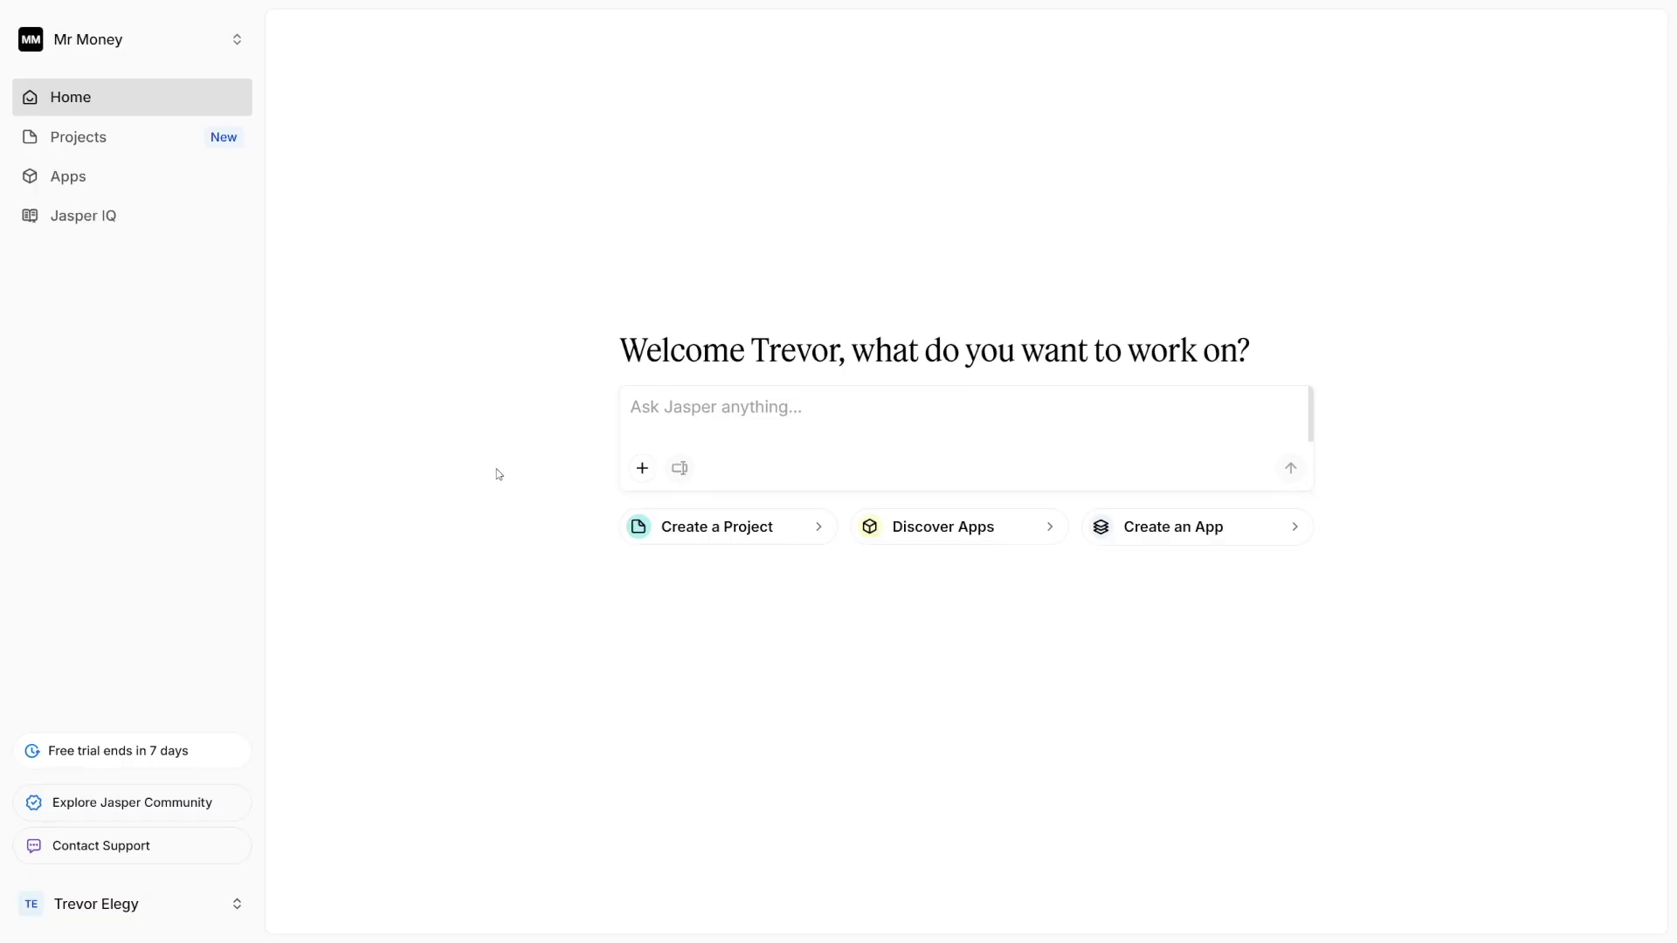
click(818, 529)
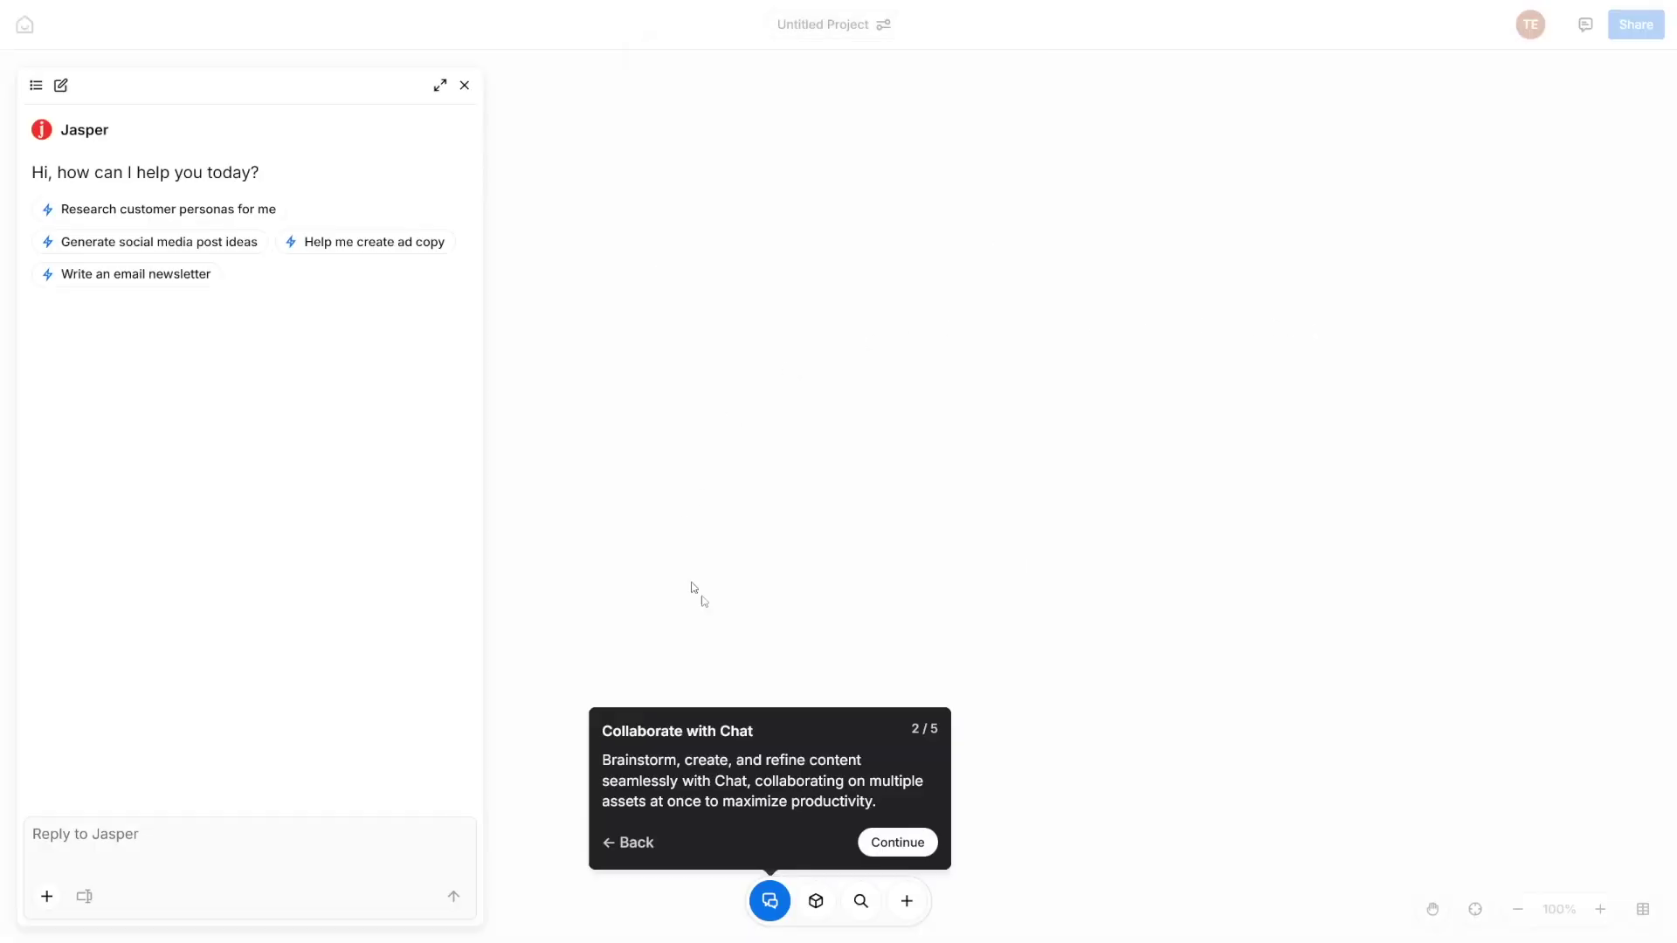
- Step through the new project's introductory tour of chat, apps and the remaining canvas tools
click(900, 841)
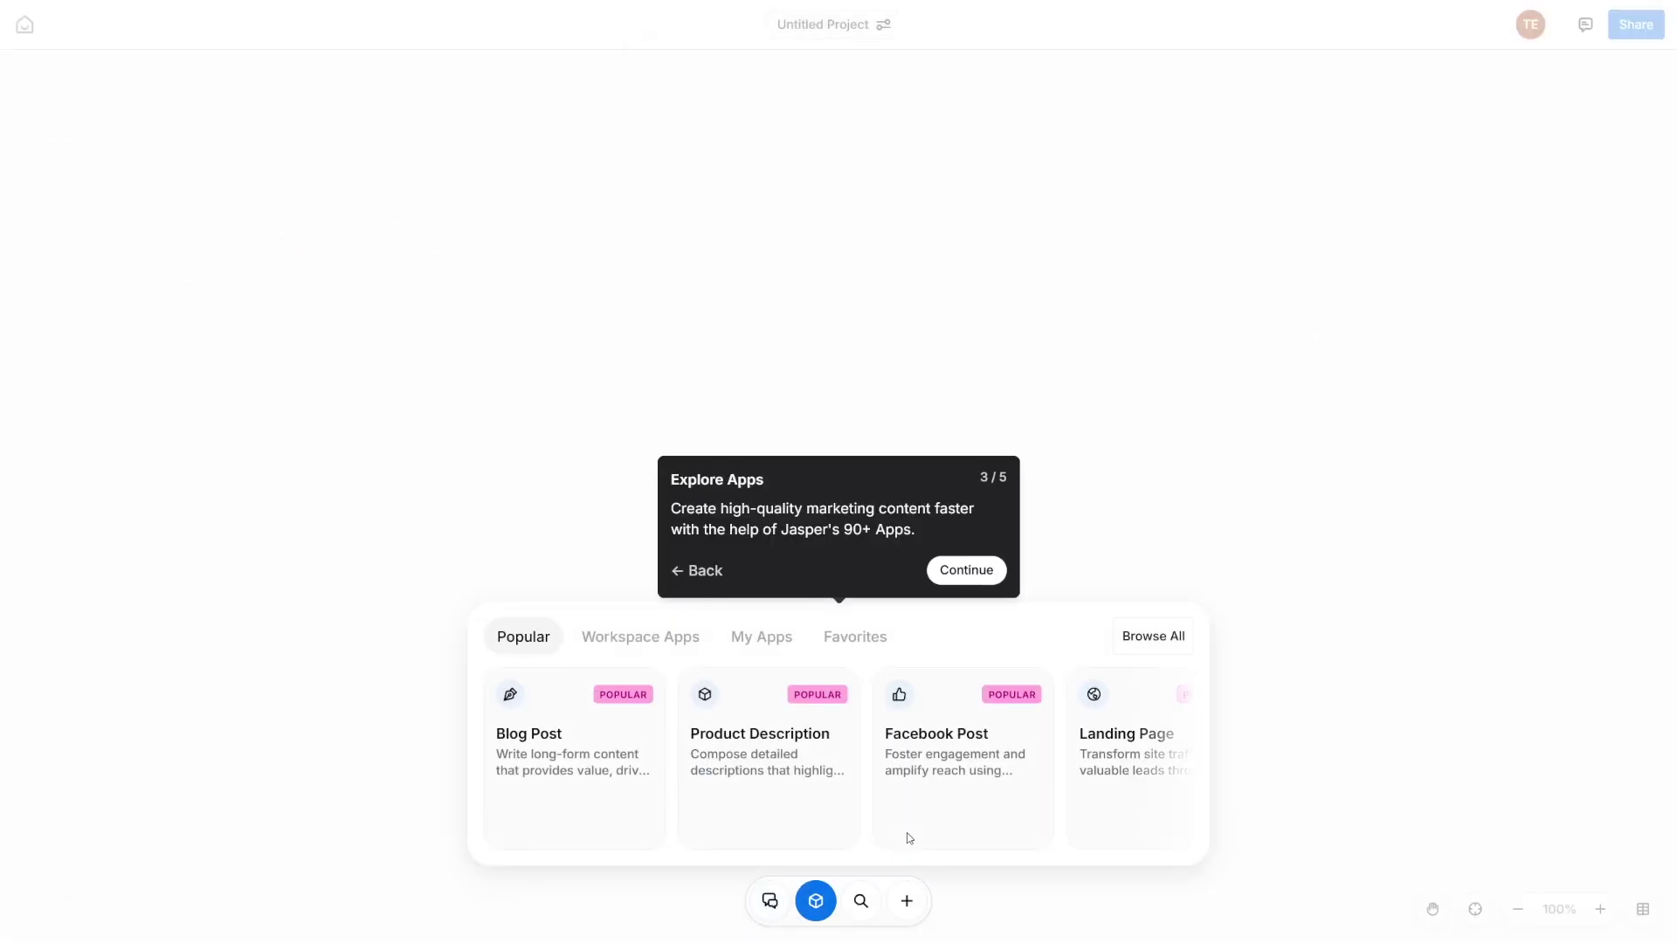
click(966, 569)
click(1352, 913)
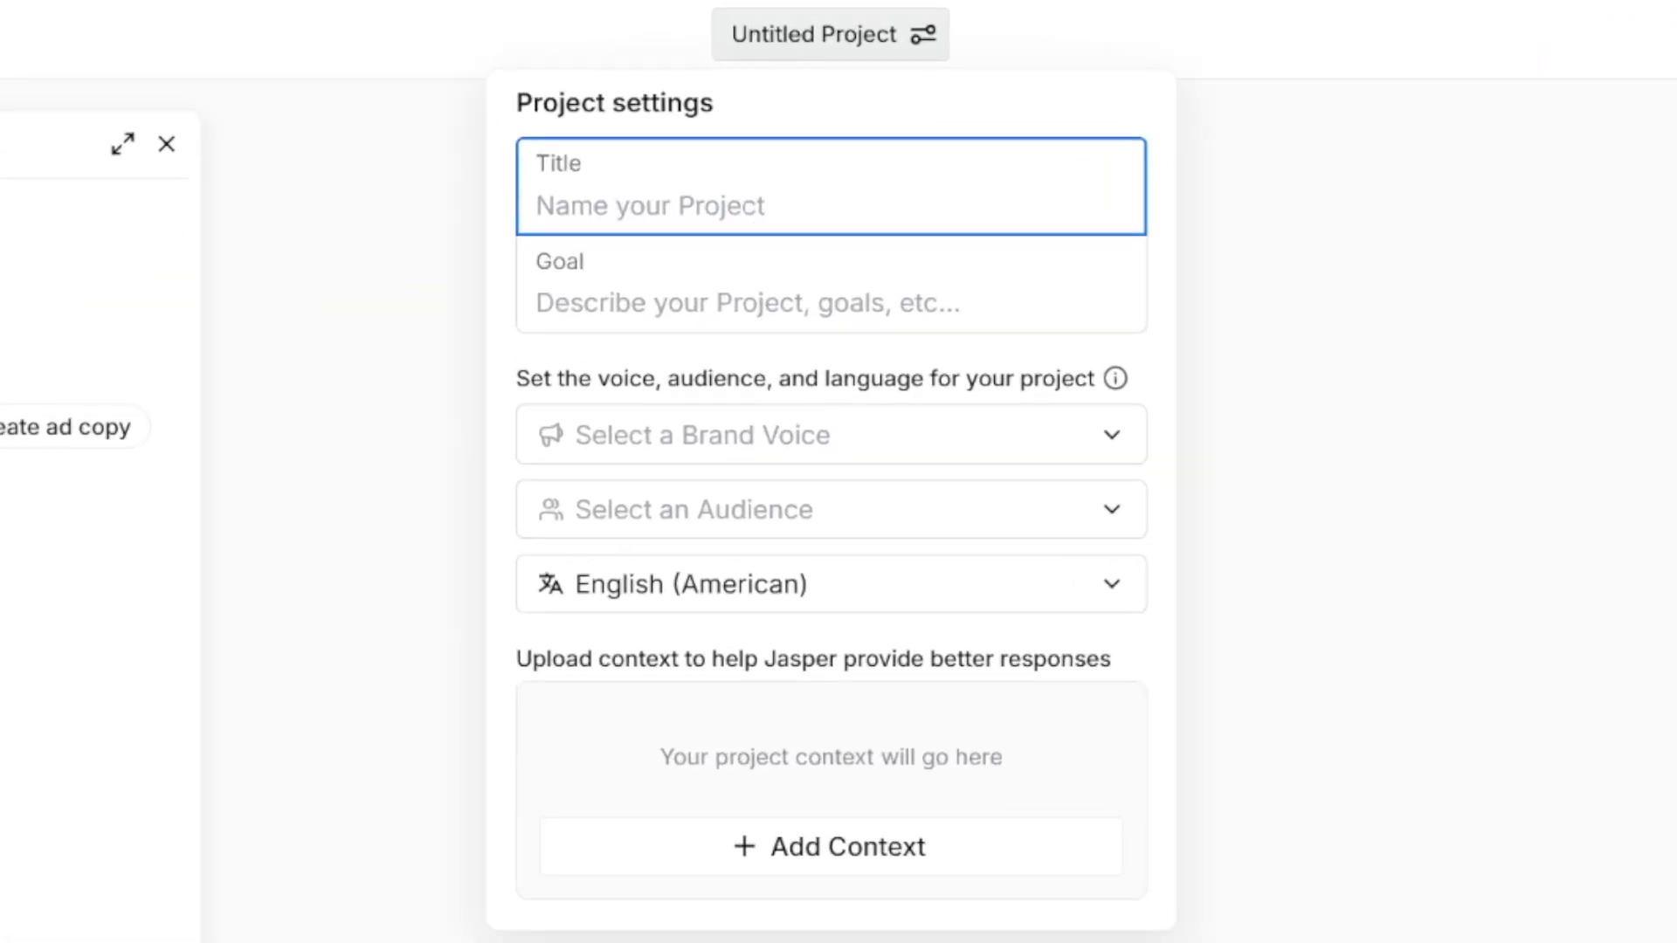
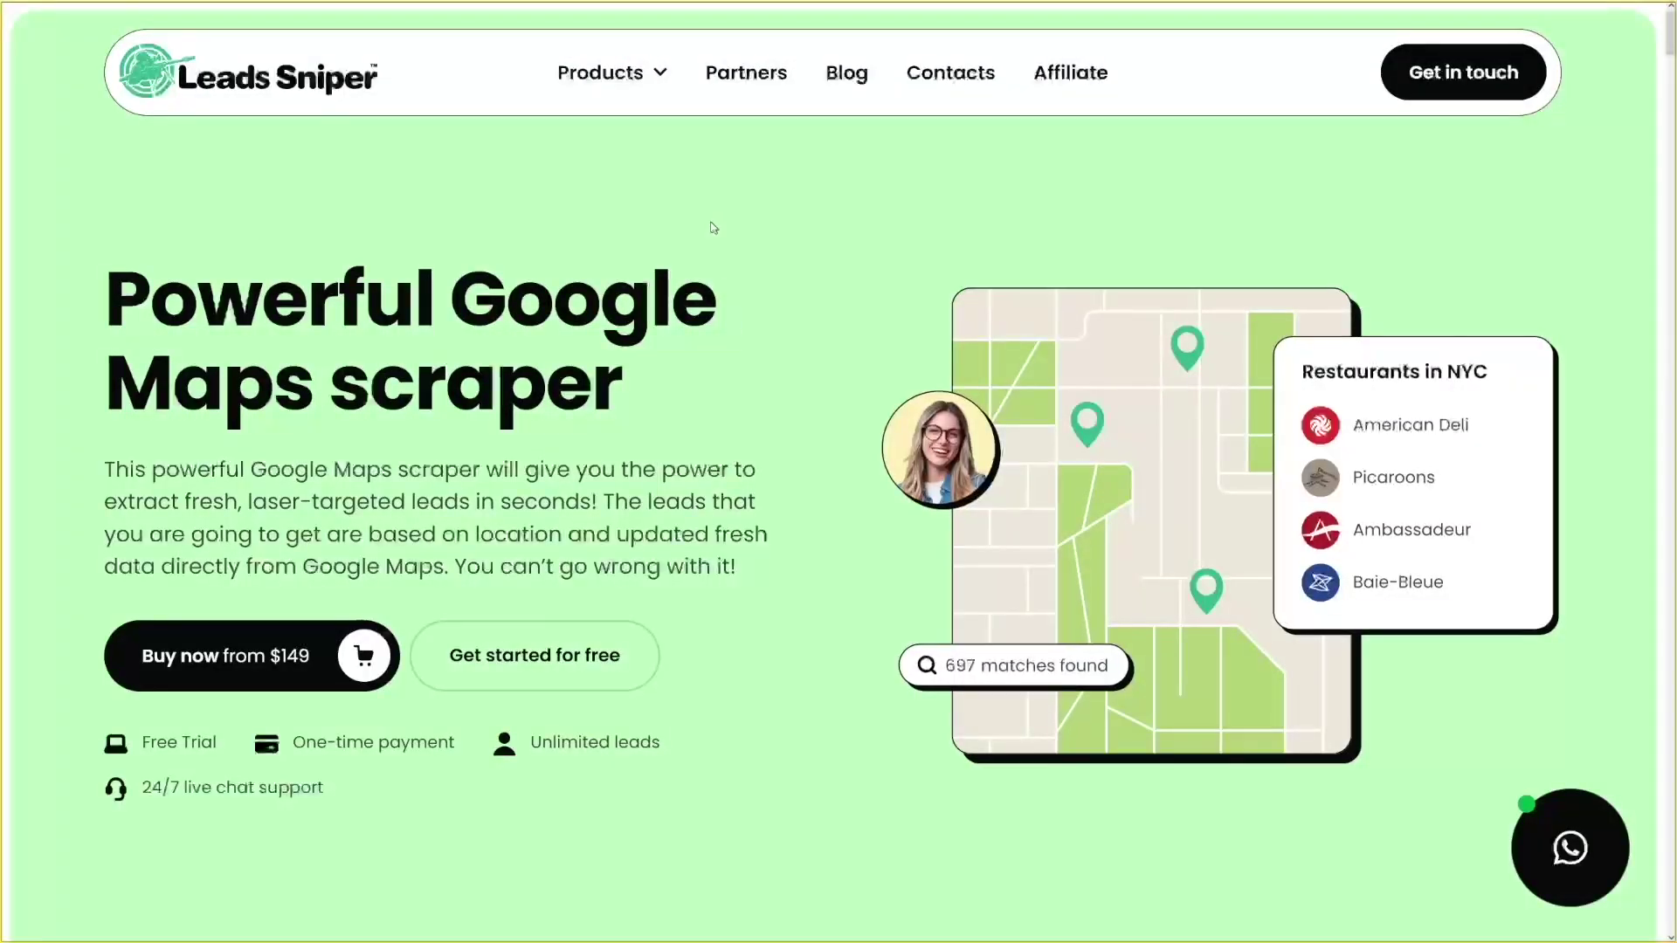
- Review the Leads Sniper Google Maps scraper page and the social, email and website columns of the exported New York barber shop spreadsheet
mouse_move(658, 79)
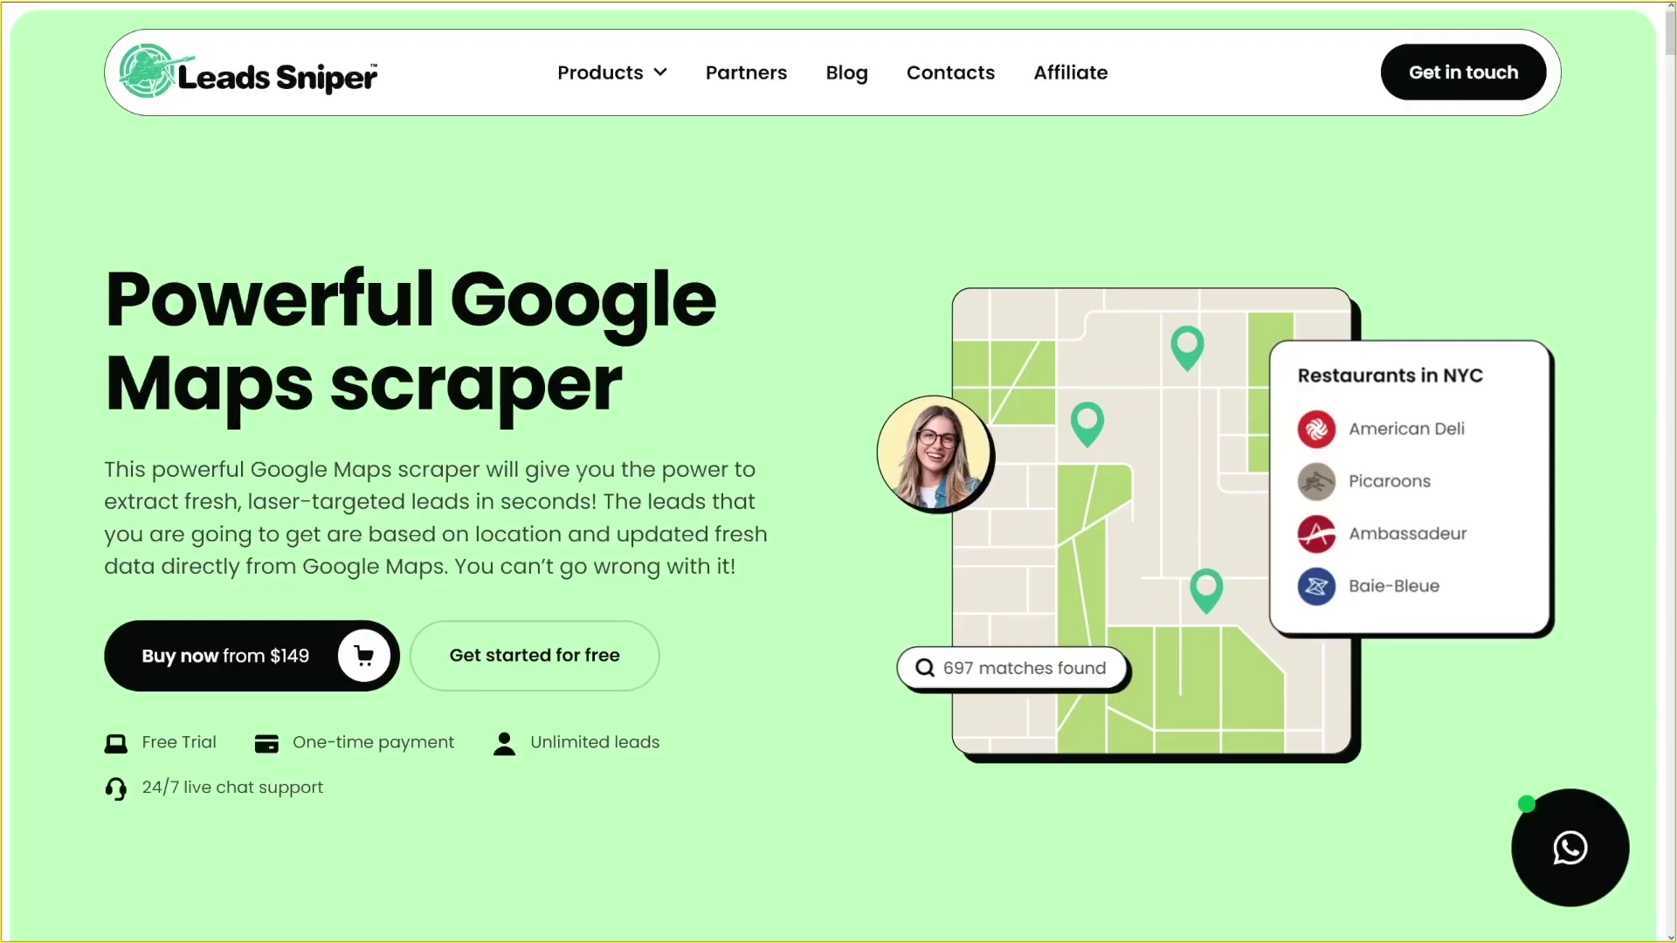
drag(105, 365, 350, 421)
drag(215, 825, 579, 836)
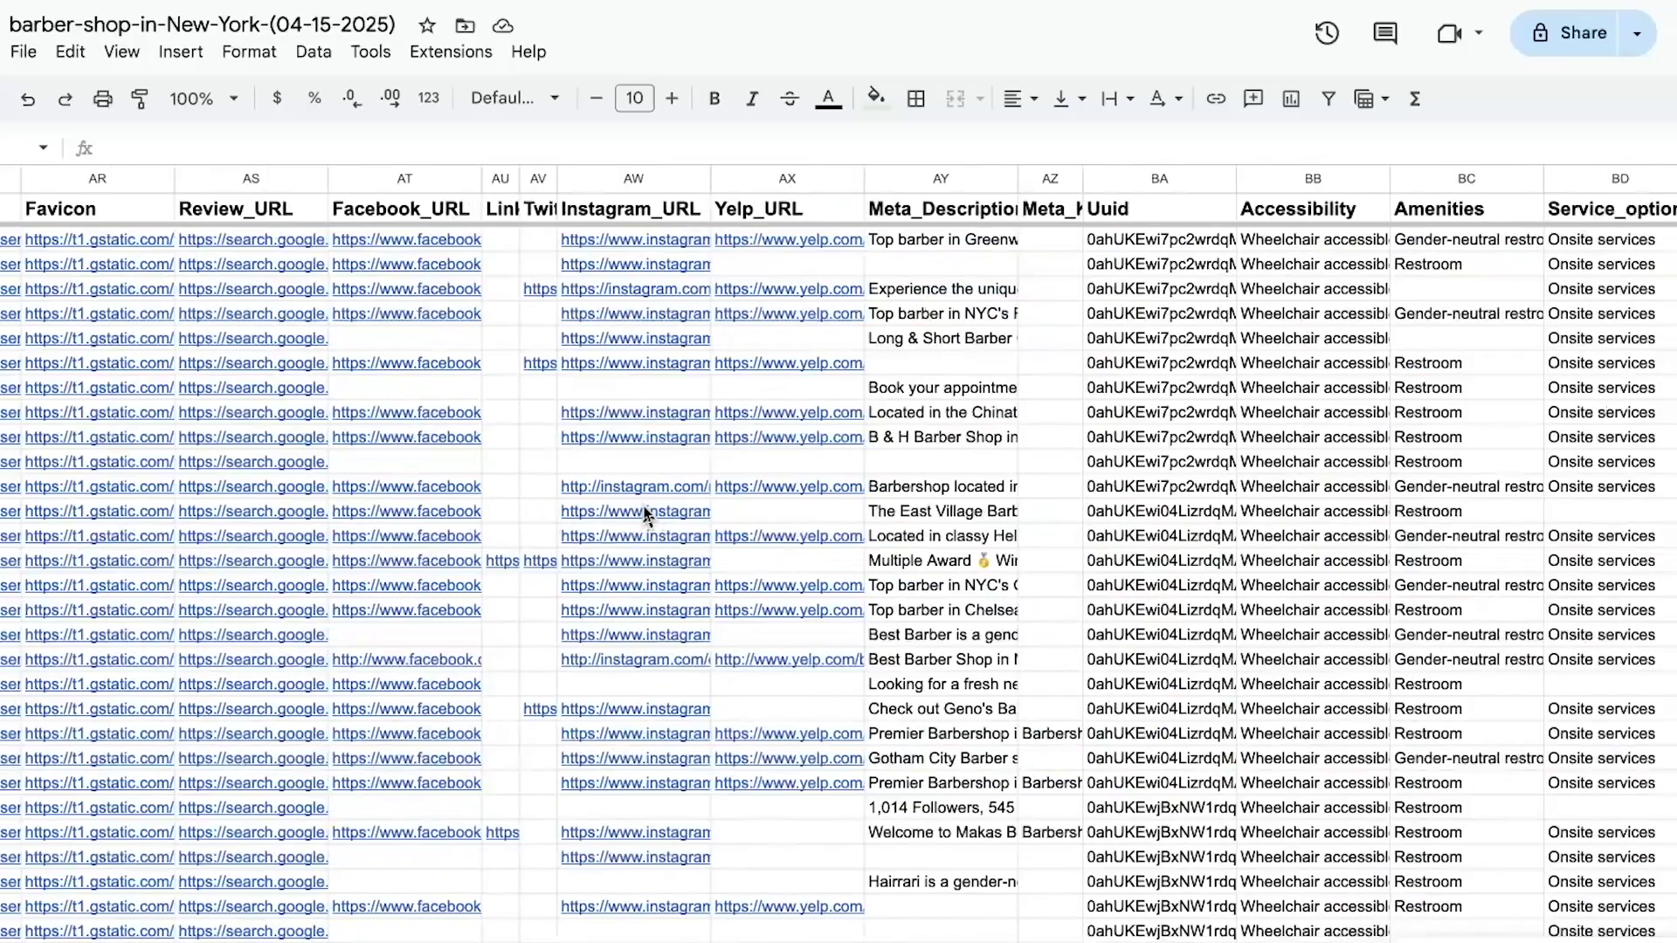
scroll(647, 515, left, 10)
scroll(646, 515, left, 10)
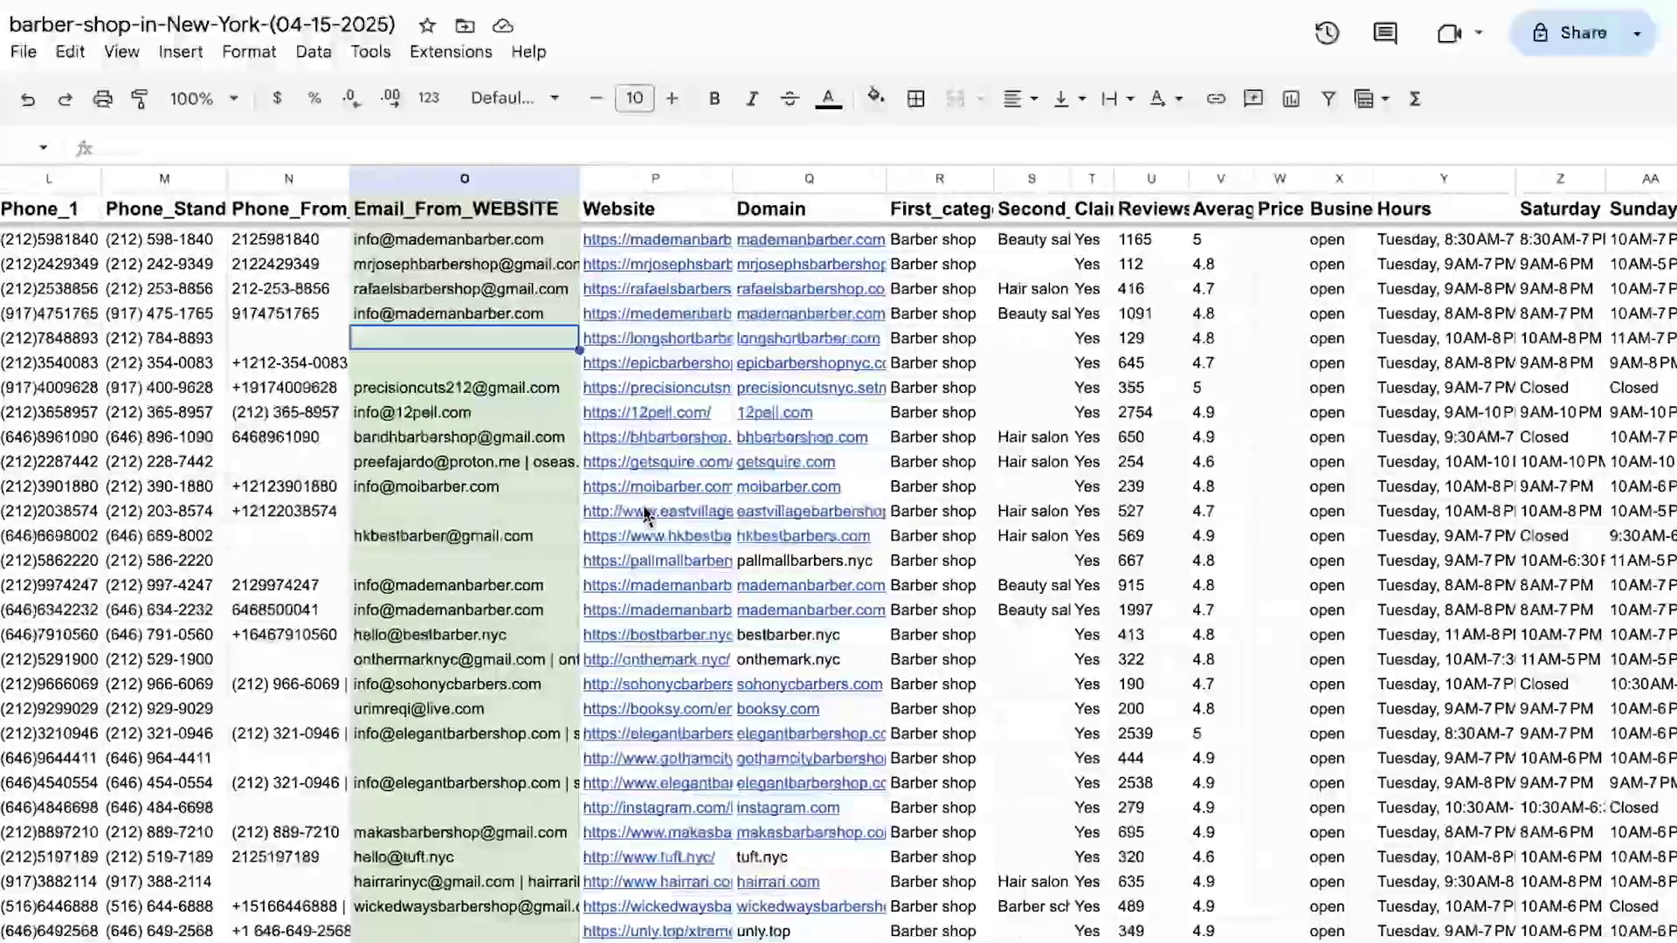
scroll(646, 515, down, 5)
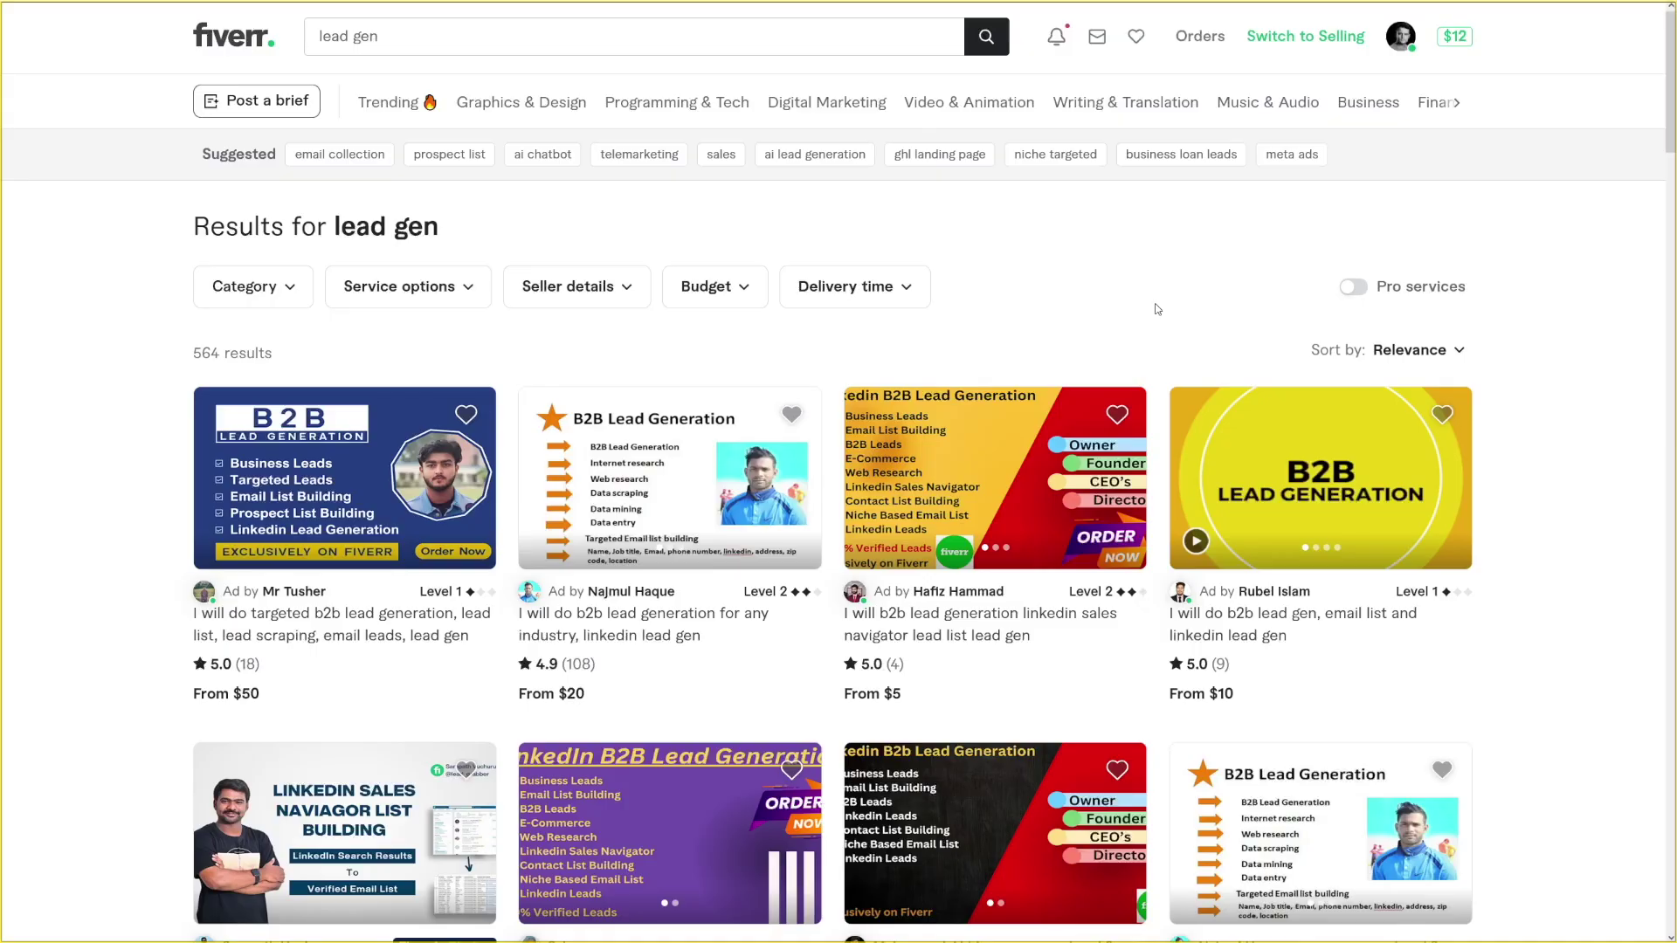
- Switch to Fiverr and look through the lead gen service listings and their starting prices
scroll(1157, 310, down, 3)
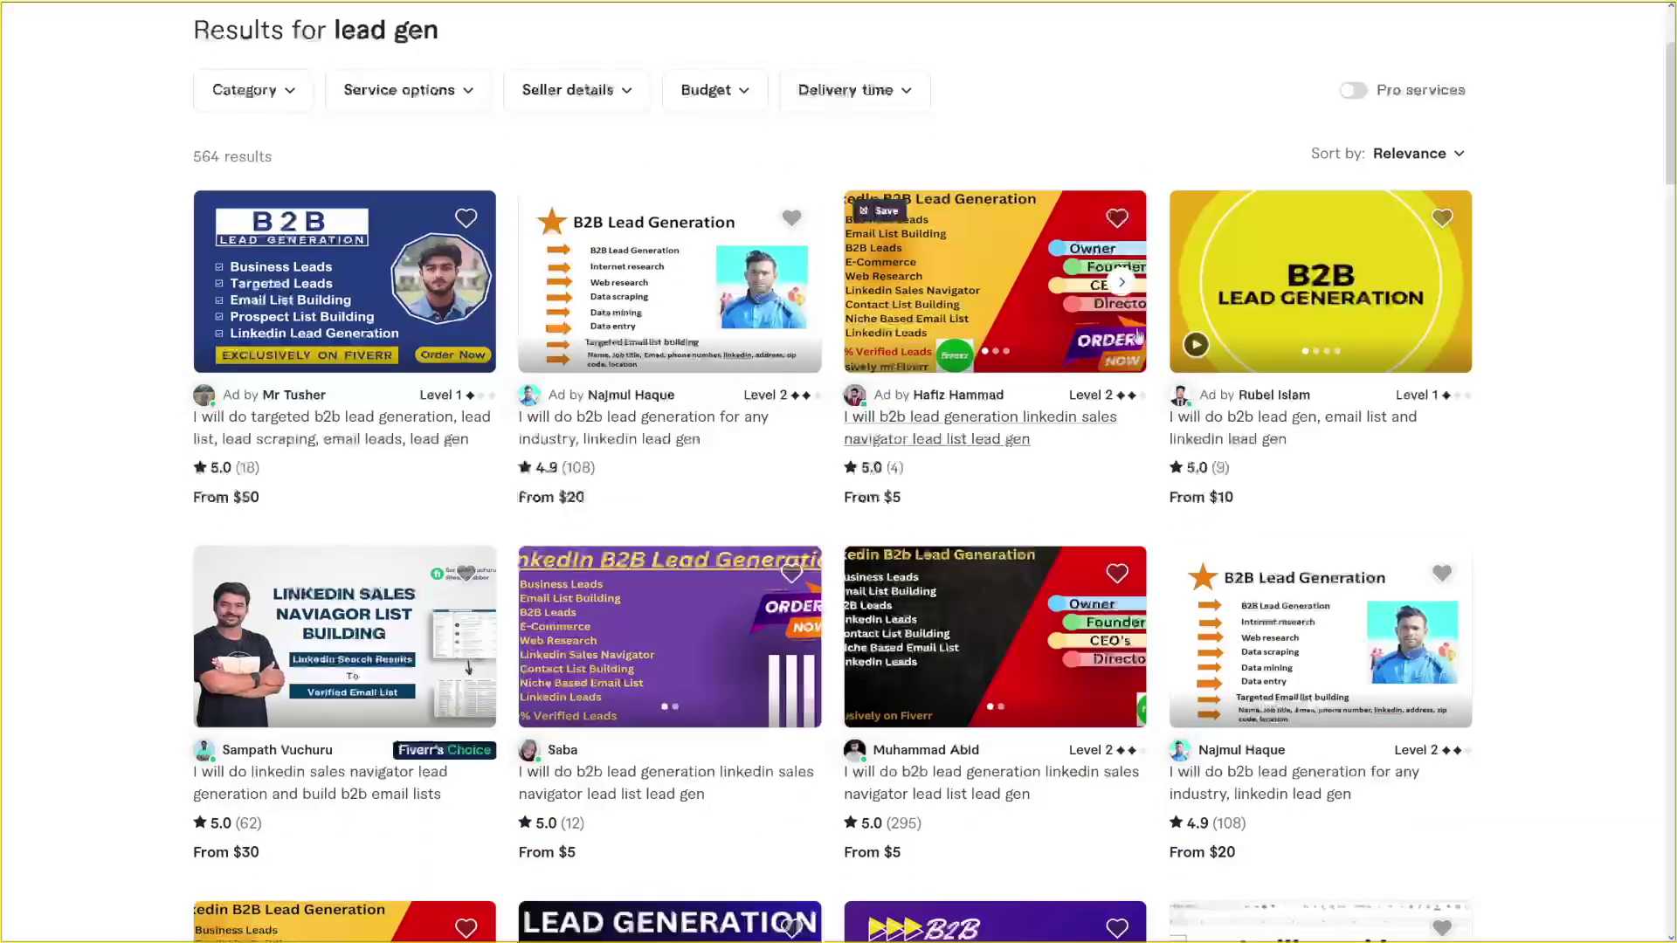
scroll(1157, 387, down, 3)
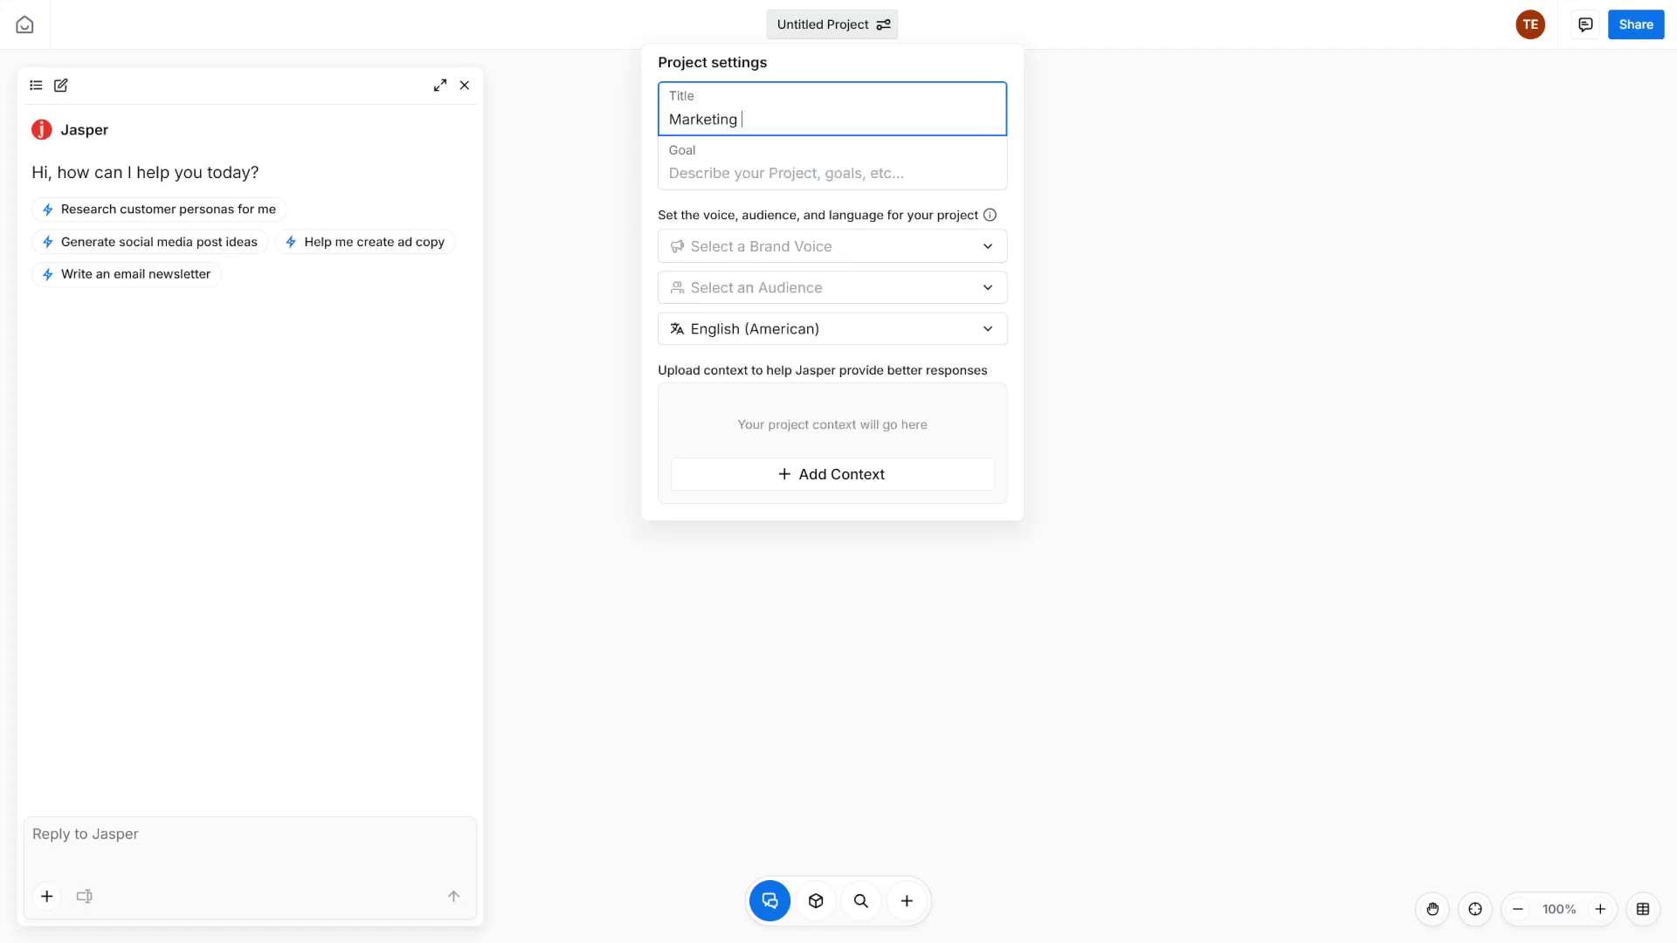
- In the Jasper project settings, title the project Marketing 101, set its goal to Get new leads, and check the available Brand Voice options
click(779, 148)
text(Get new le)
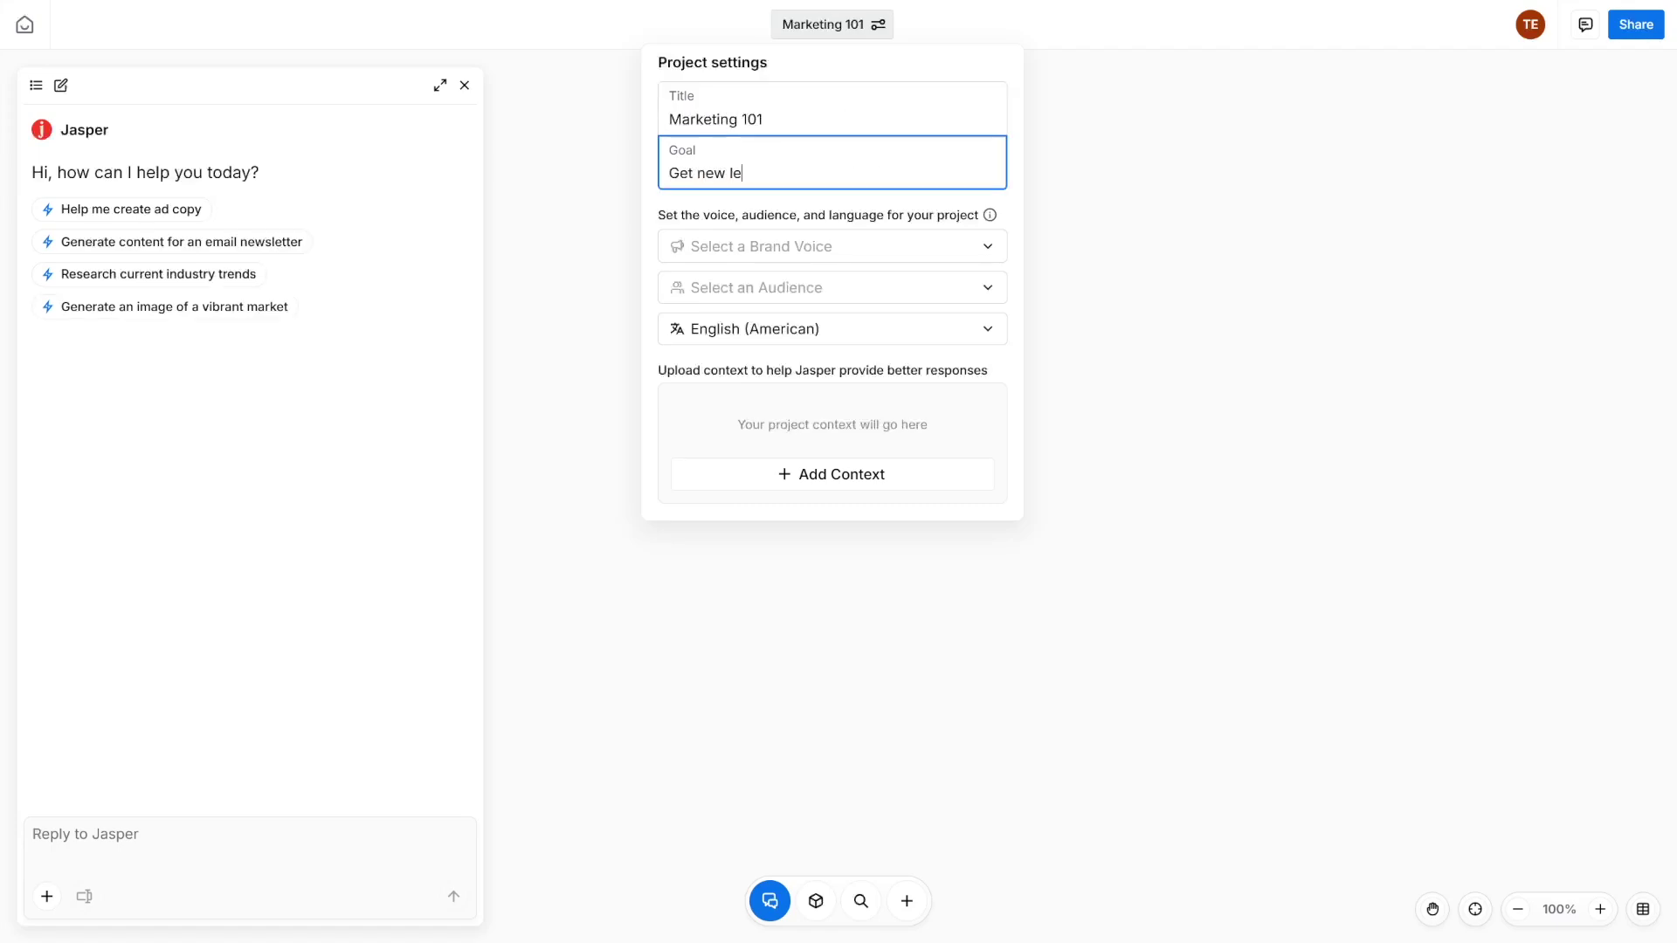
click(883, 250)
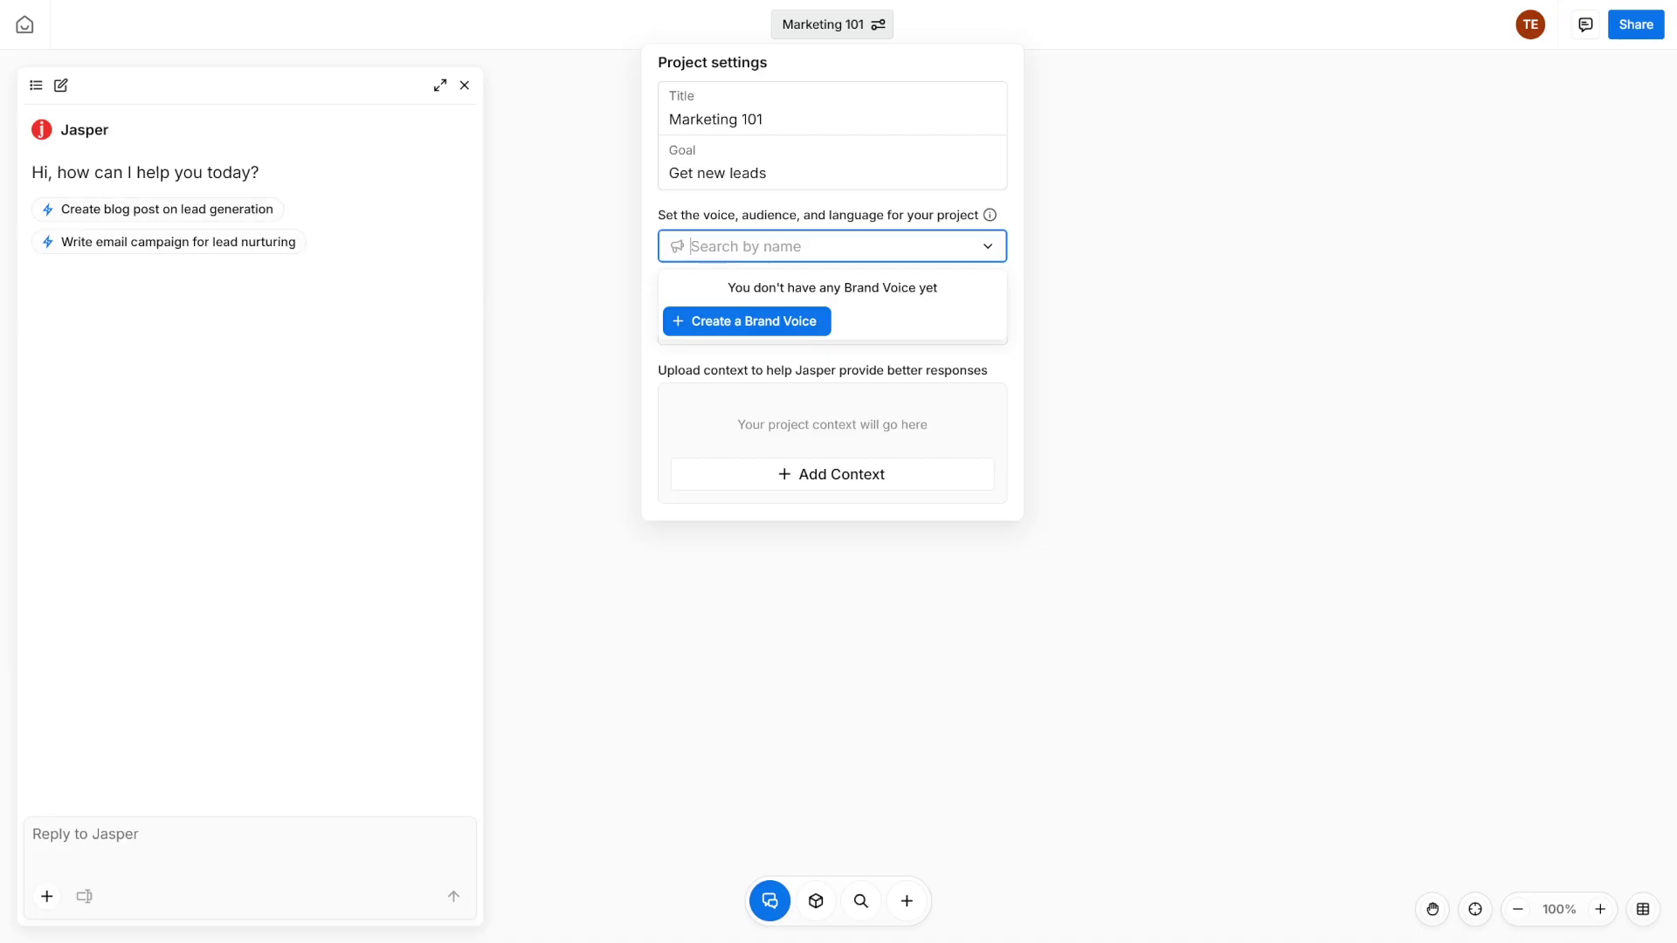
key(Escape)
- Have Jasper create the suggested blog post on lead generation and look through the draft while it is being written
click(180, 214)
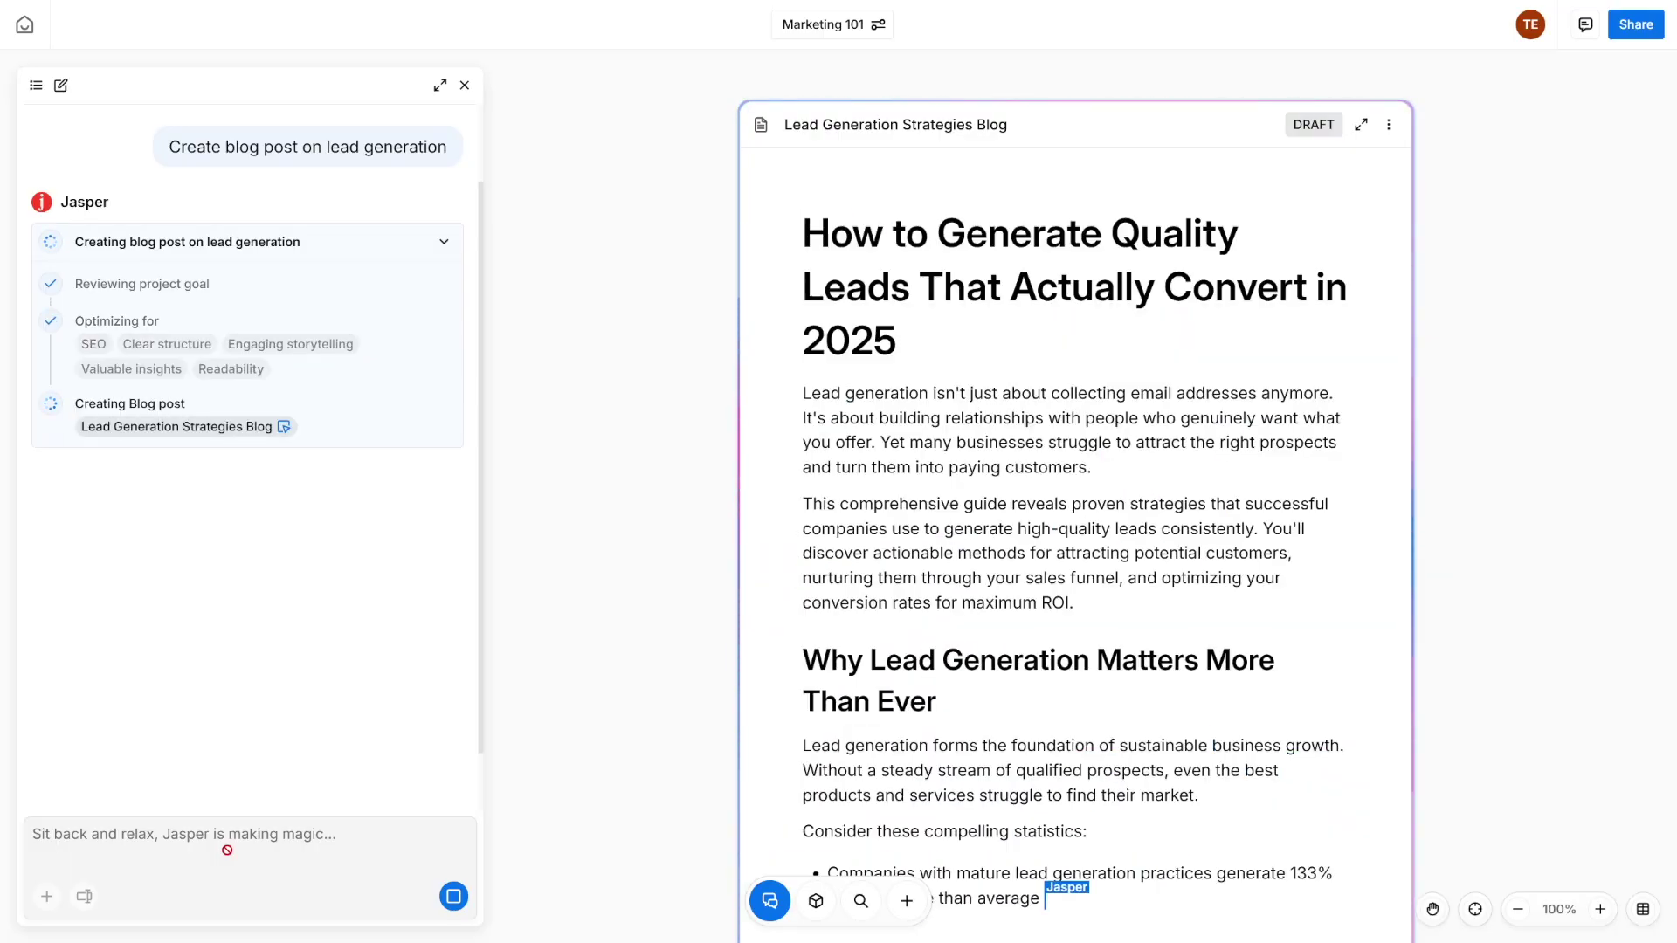
scroll(1100, 502, down, 1)
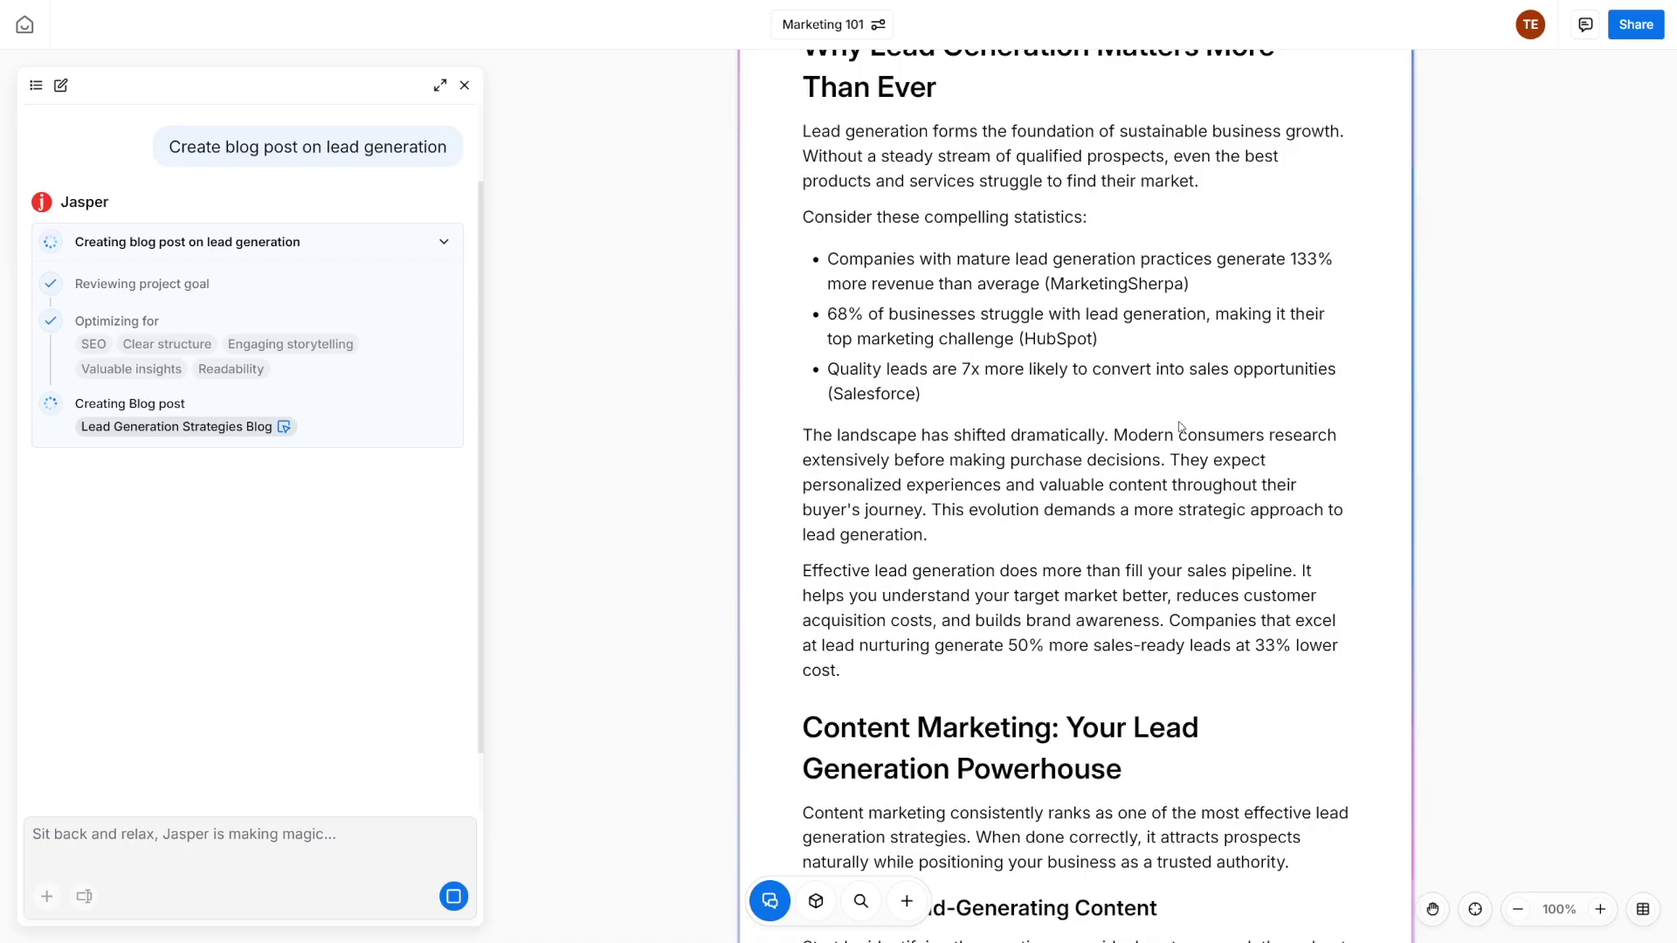
scroll(1269, 426, down, 3)
scroll(1270, 426, down, 10)
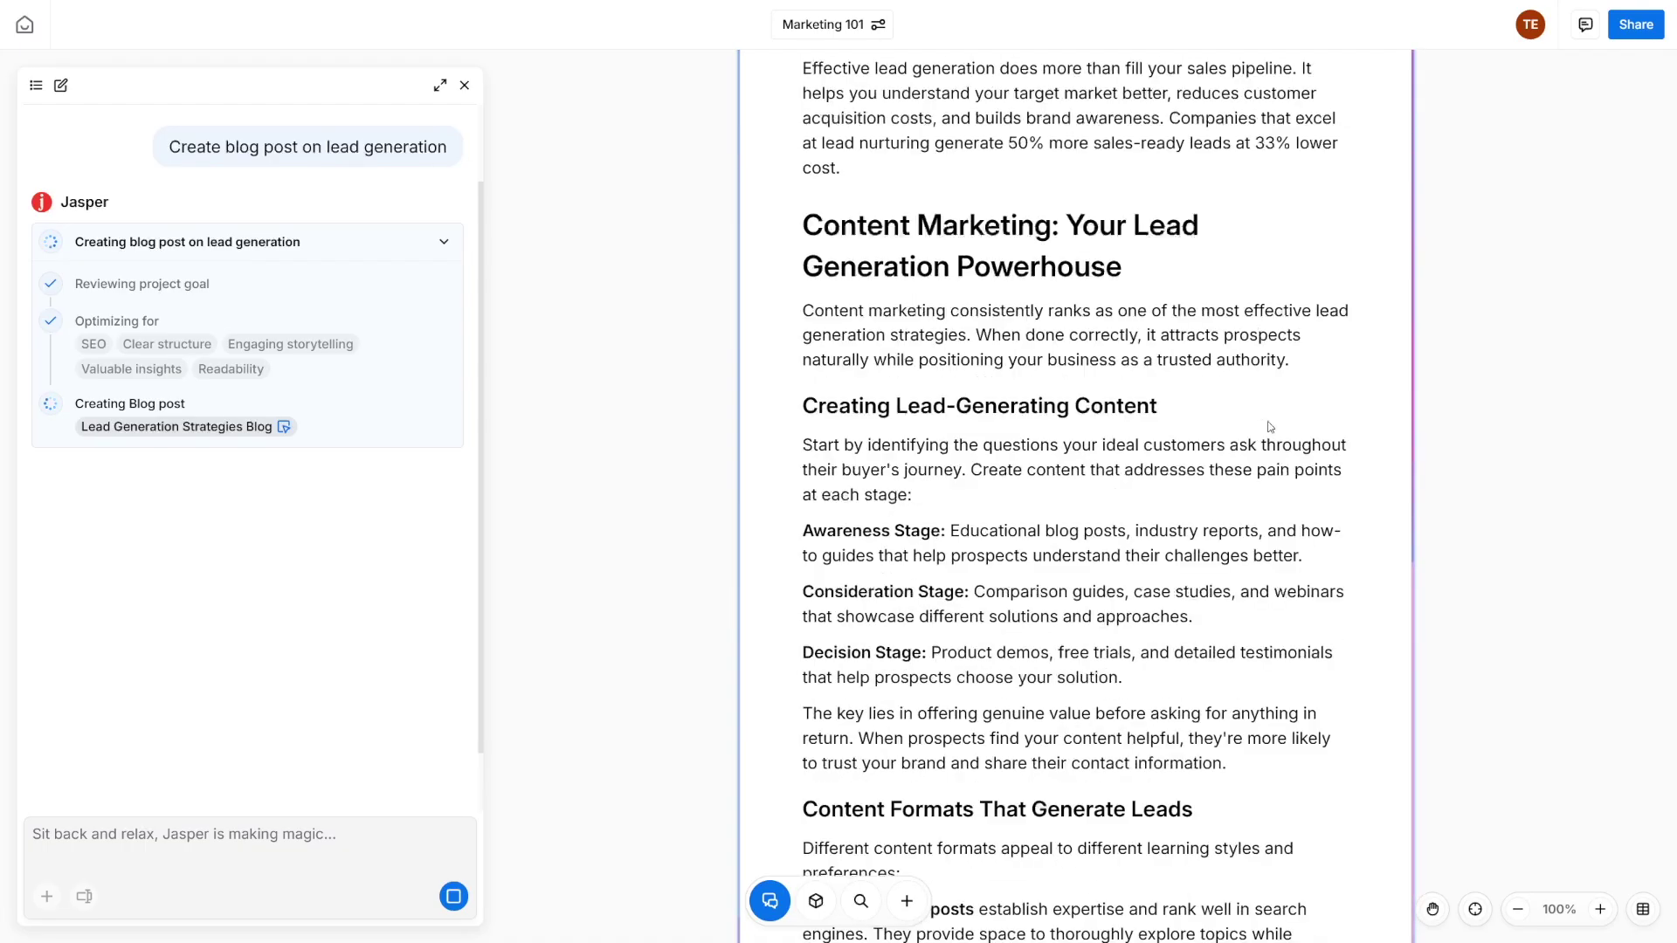
scroll(1270, 426, down, 2)
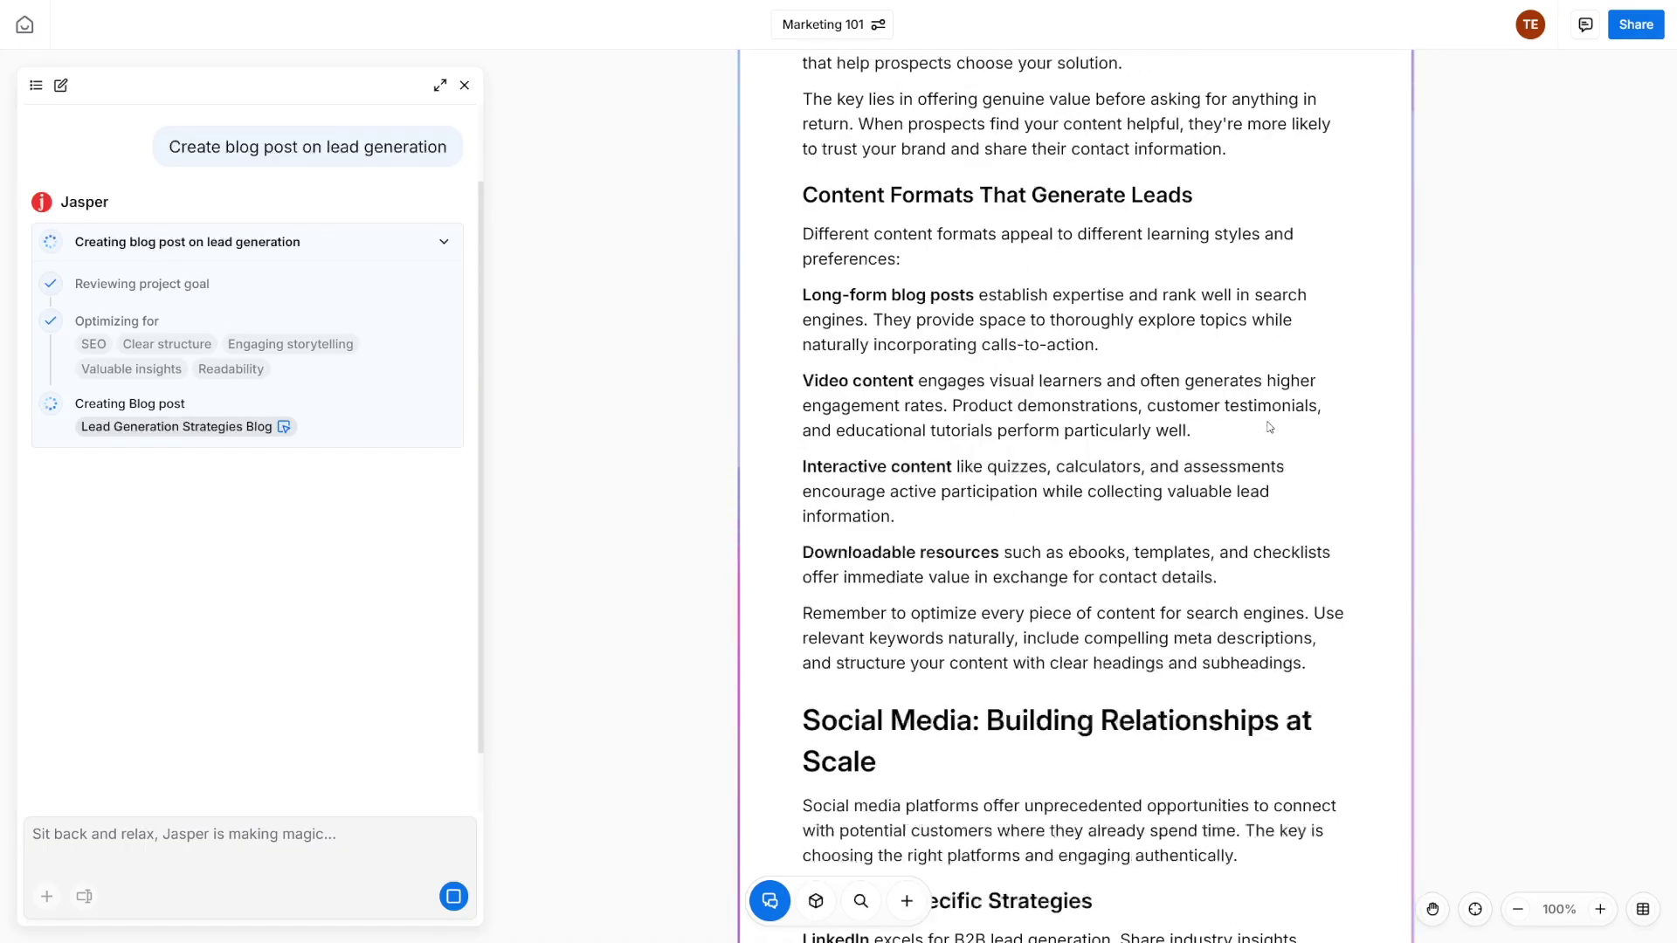
scroll(1270, 427, down, 6)
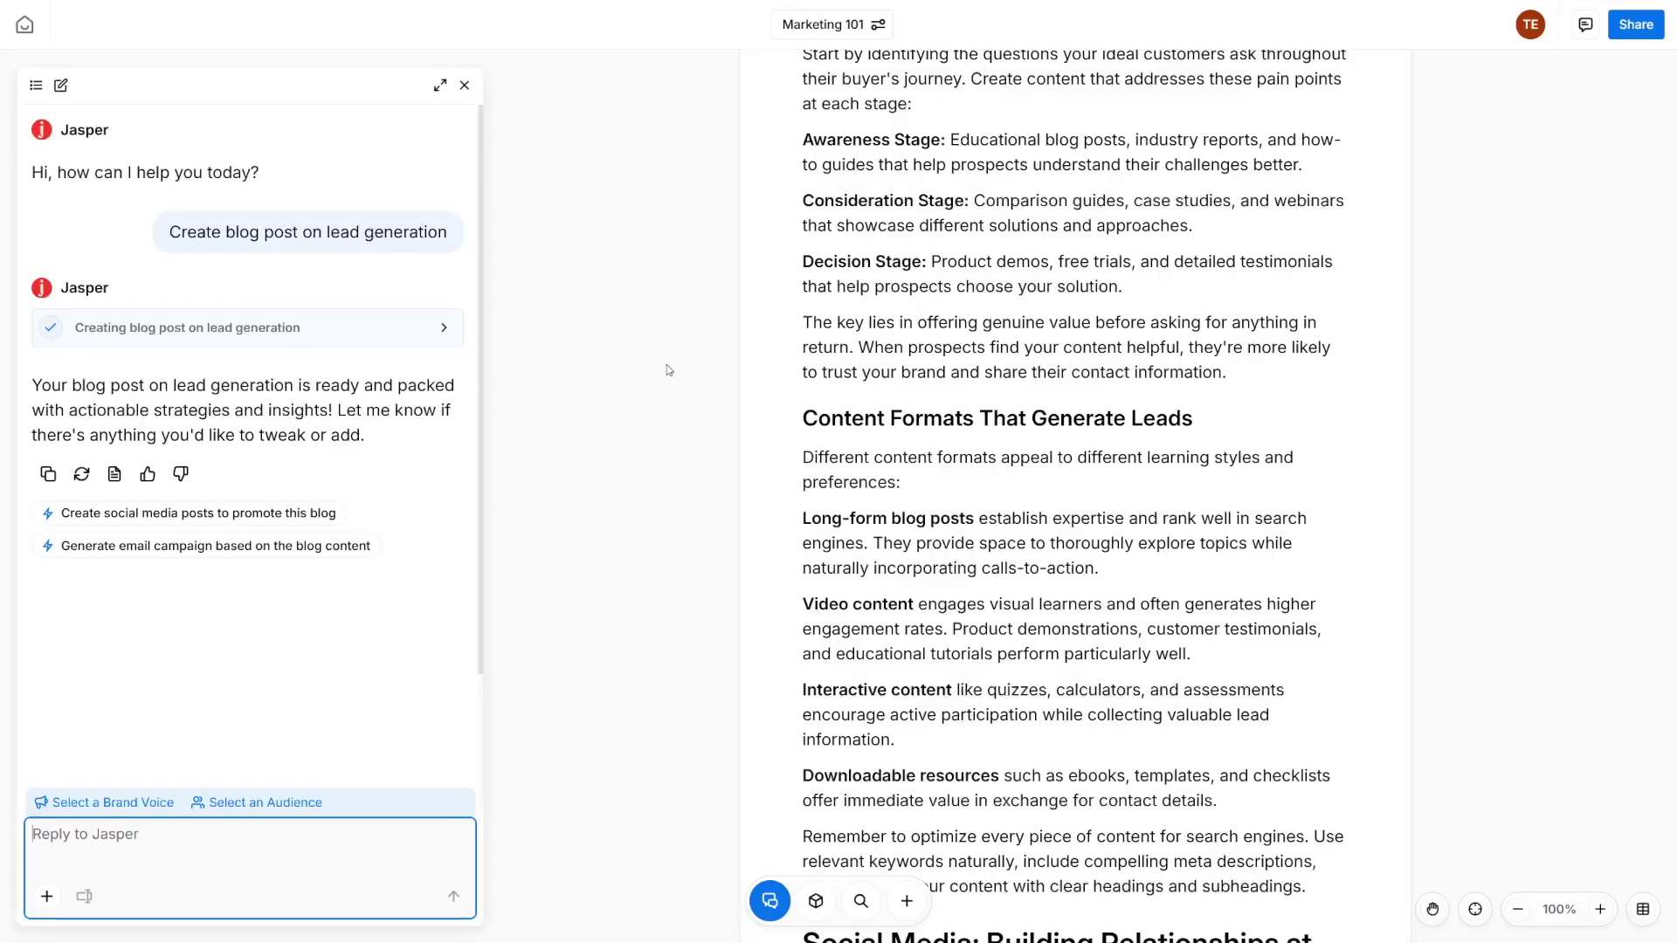
- Read the blog post's sections on content formats, social media strategies and email marketing
scroll(673, 365, down, 2)
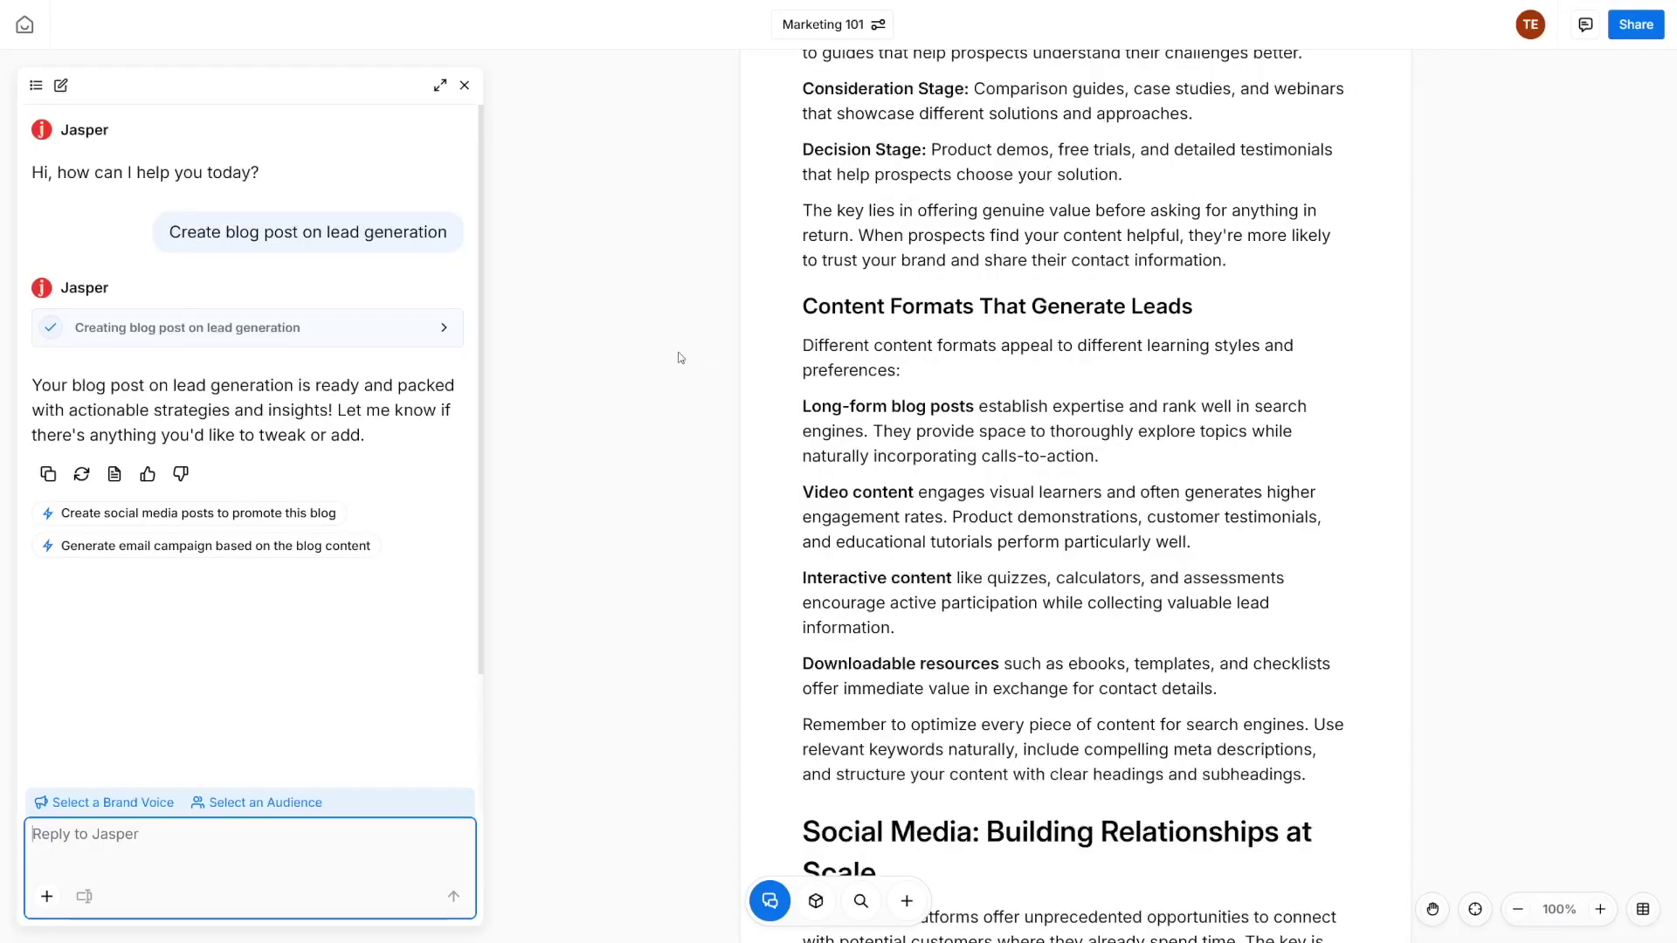
scroll(684, 358, down, 5)
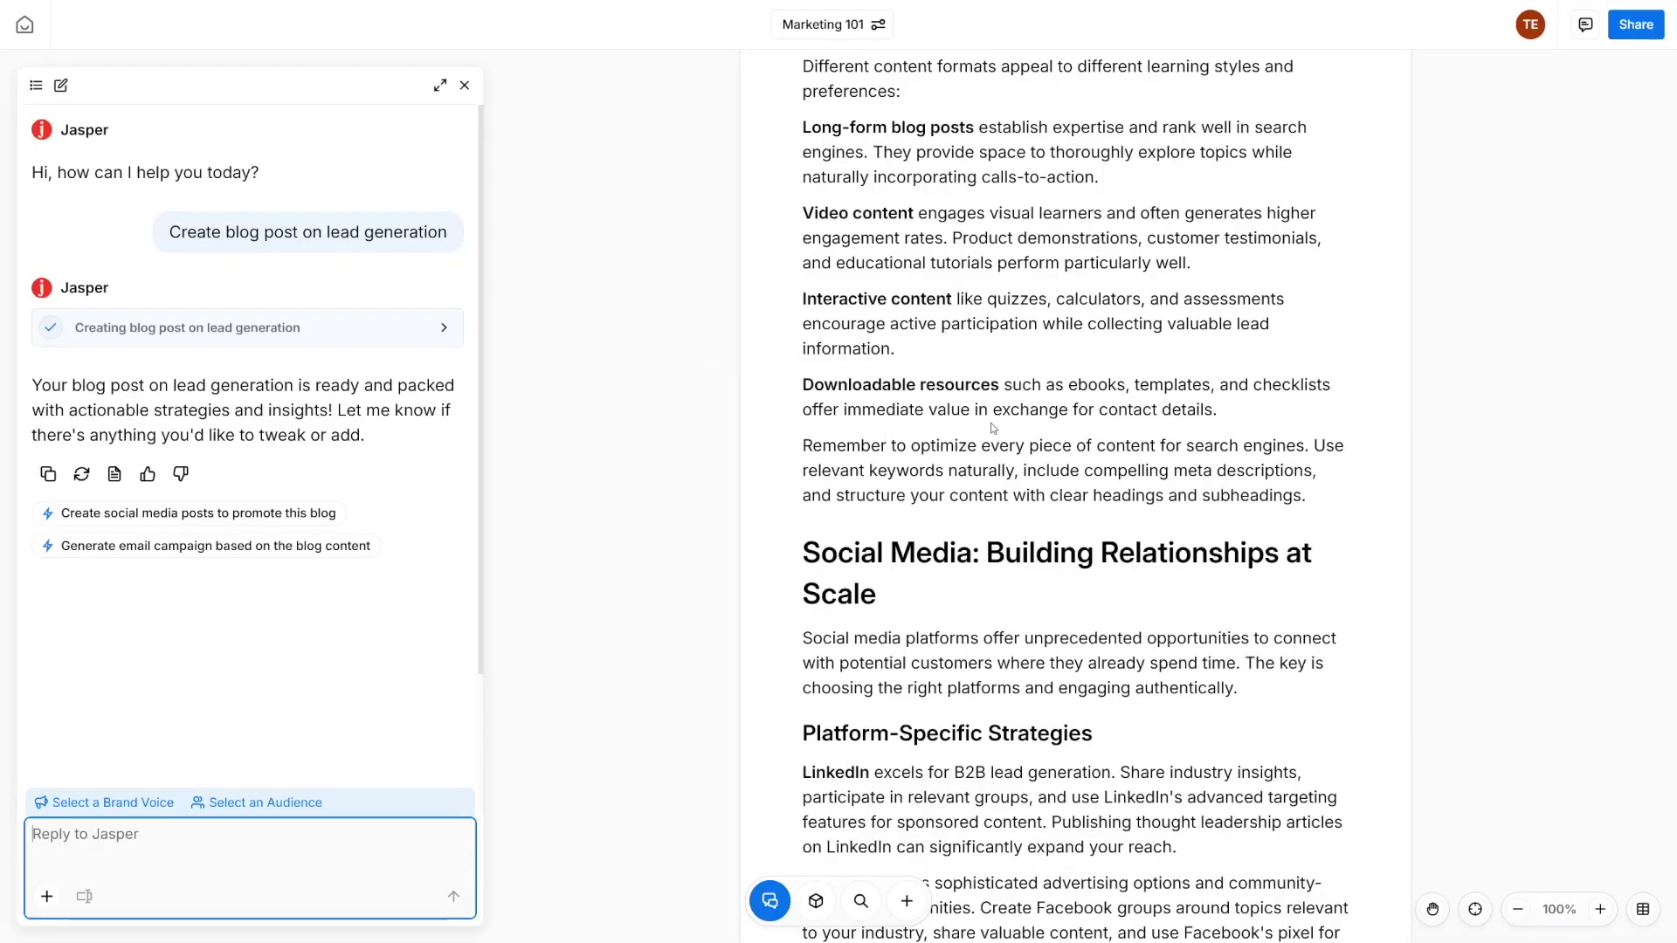
scroll(792, 371, down, 2)
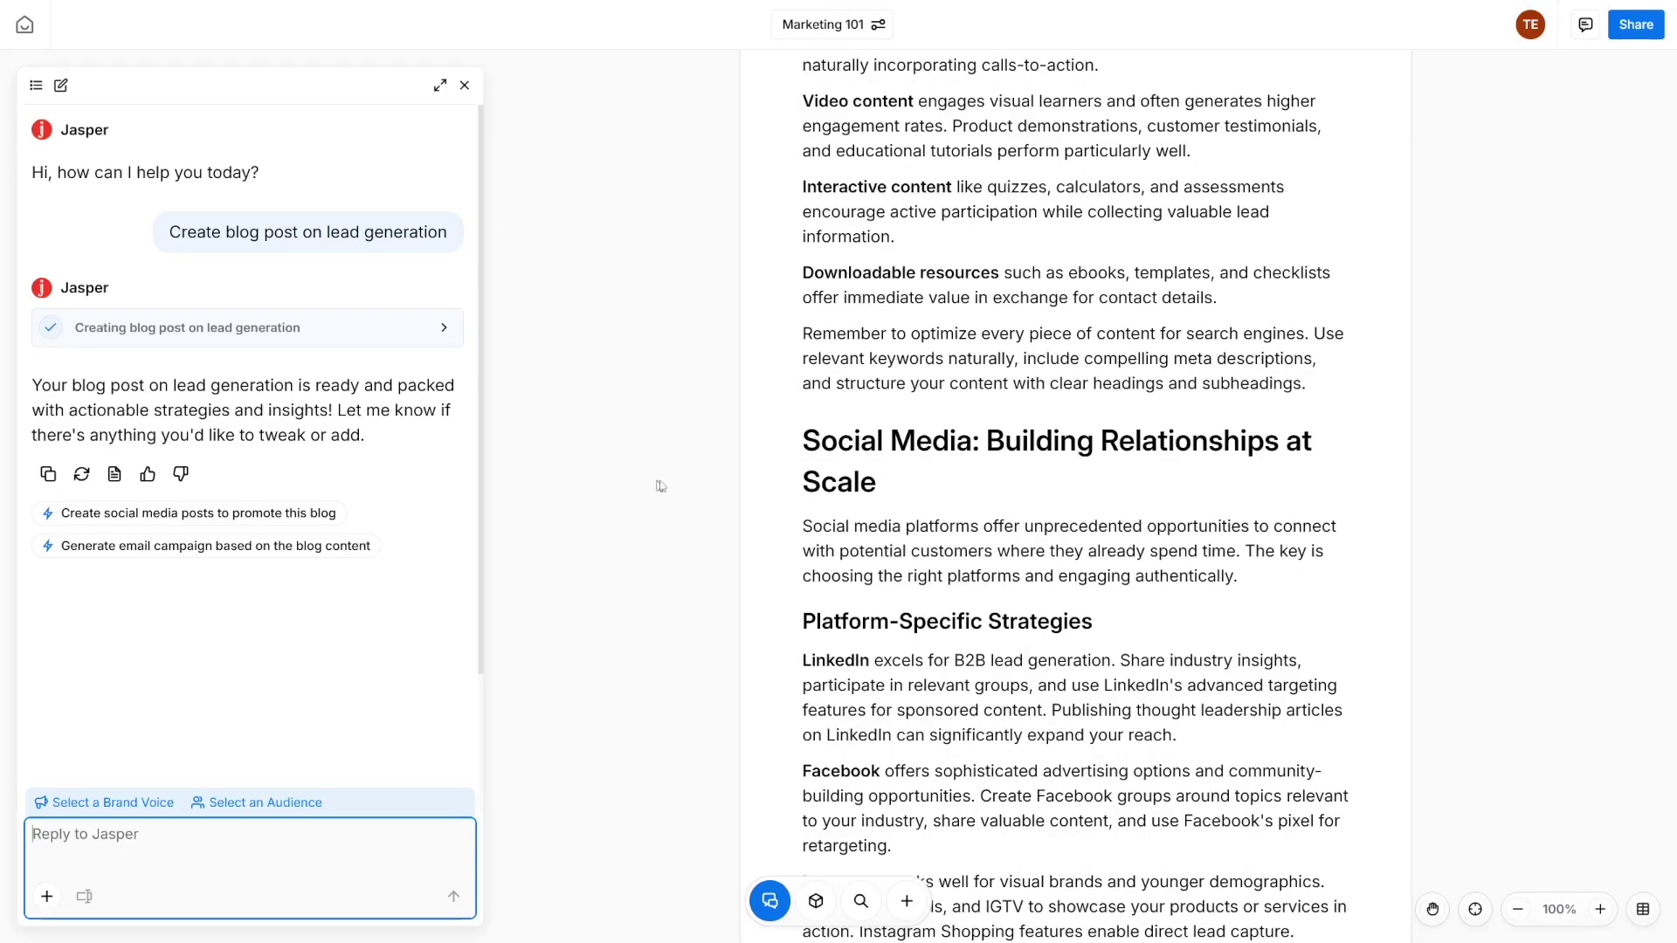
scroll(672, 397, down, 2)
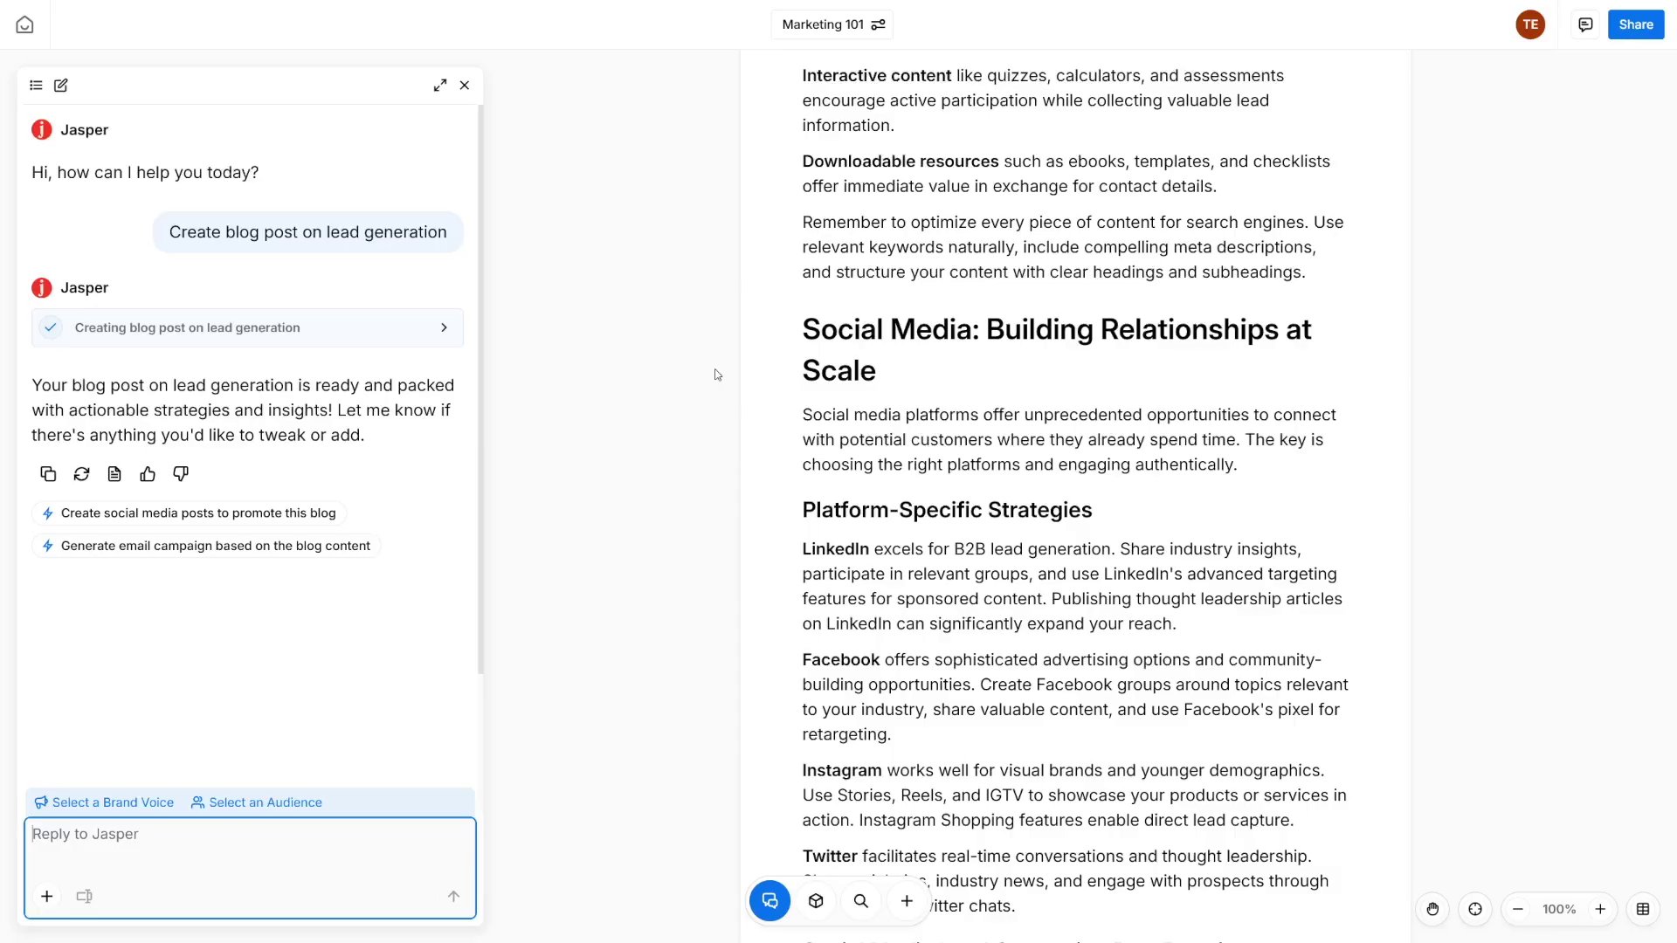
scroll(681, 358, down, 6)
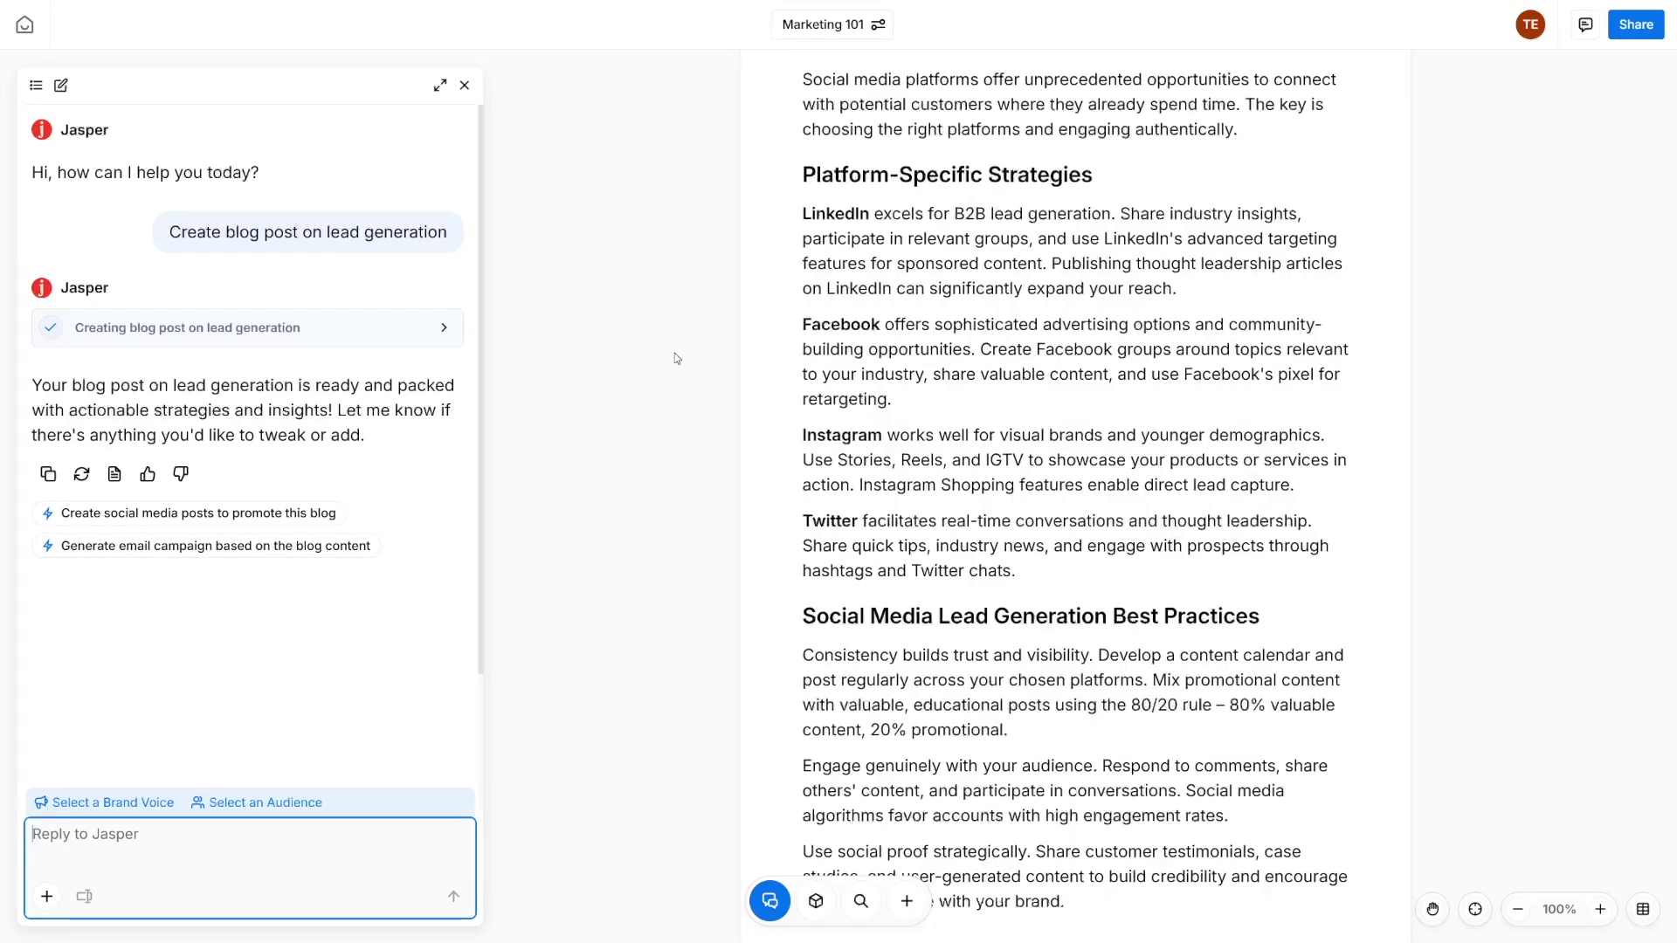
scroll(677, 359, down, 2)
scroll(675, 354, down, 11)
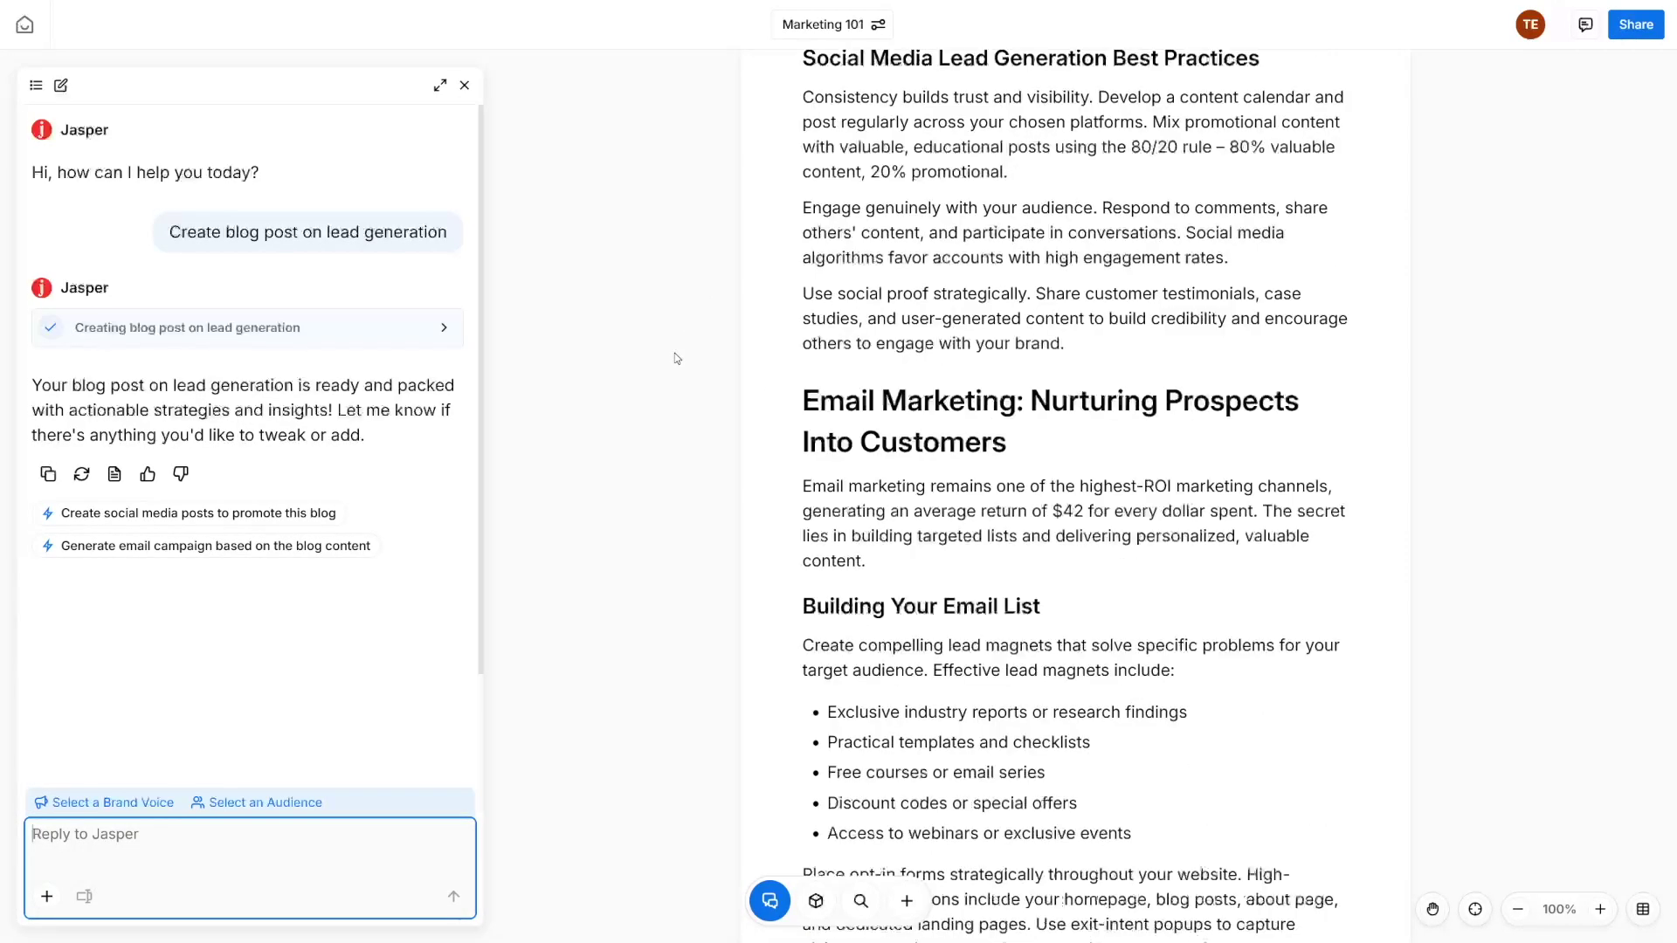
scroll(675, 354, down, 2)
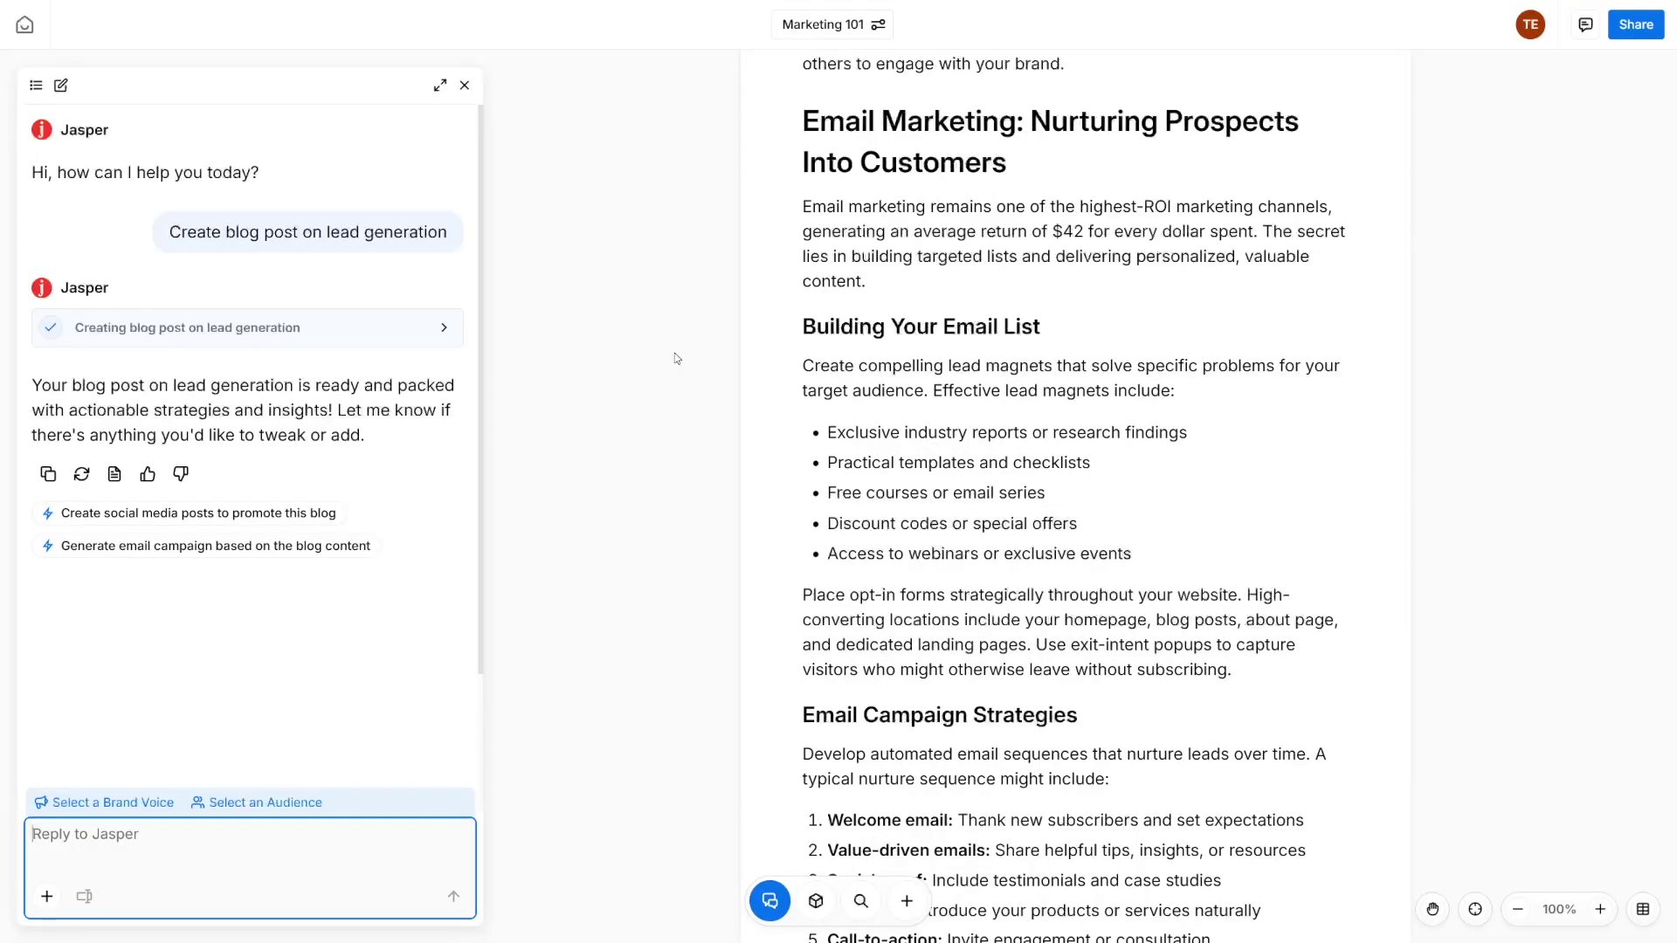